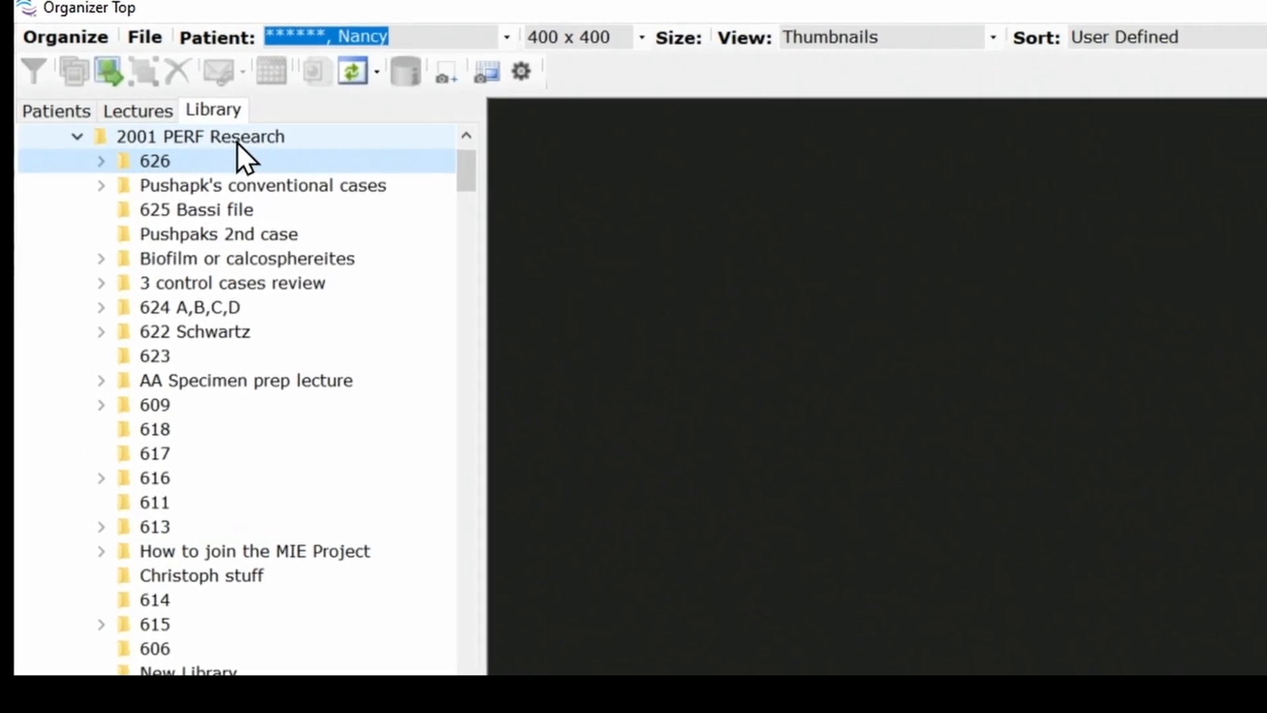
# - Collapse and re-expand the 2001 PERF Research folder in the library tree
pyautogui.click(74, 133)
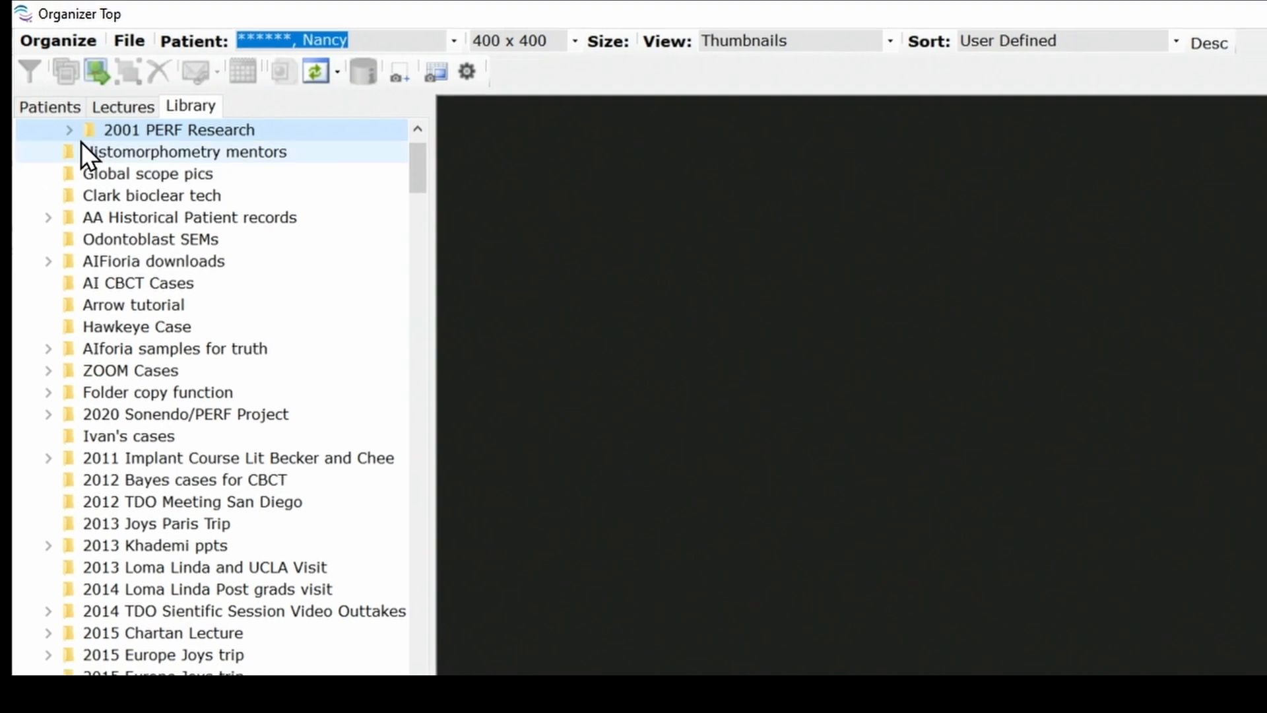
pyautogui.click(68, 130)
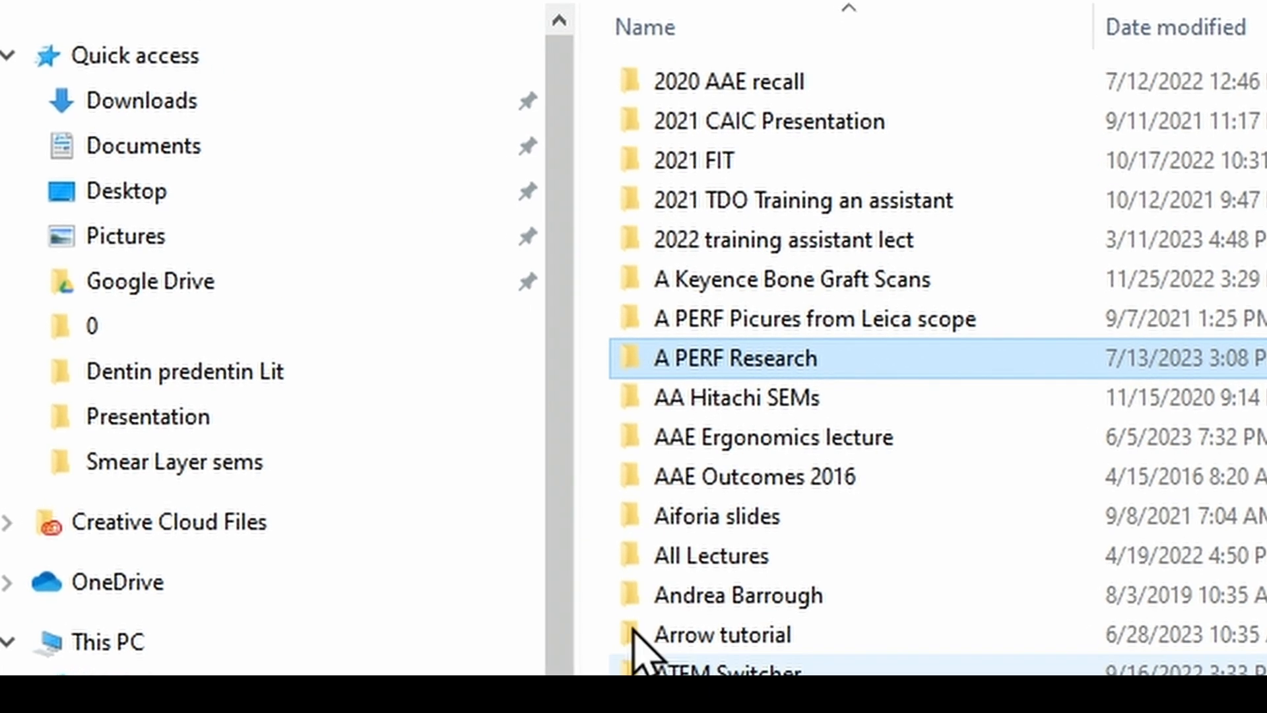
# - In File Explorer, open the A PERF Research folder and view the contents of case folder 627
pyautogui.doubleClick(756, 354)
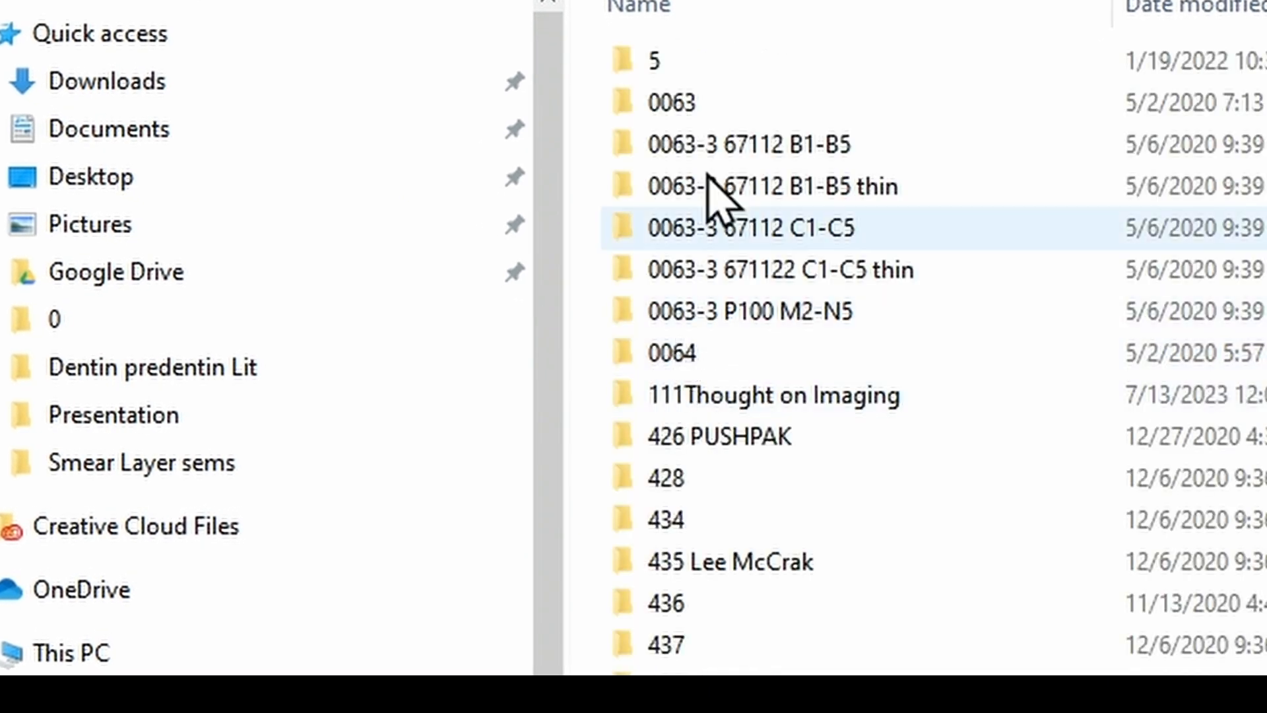
pyautogui.scroll(-20, 722, 291)
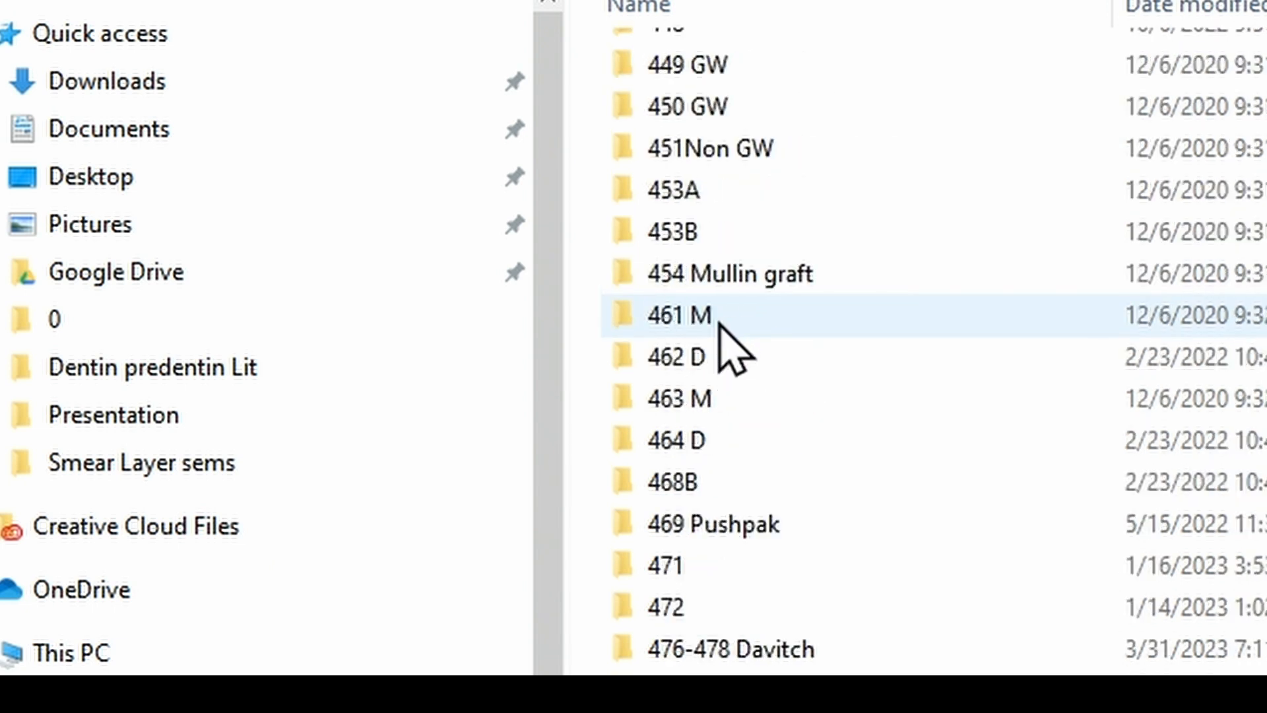
pyautogui.scroll(-20, 718, 331)
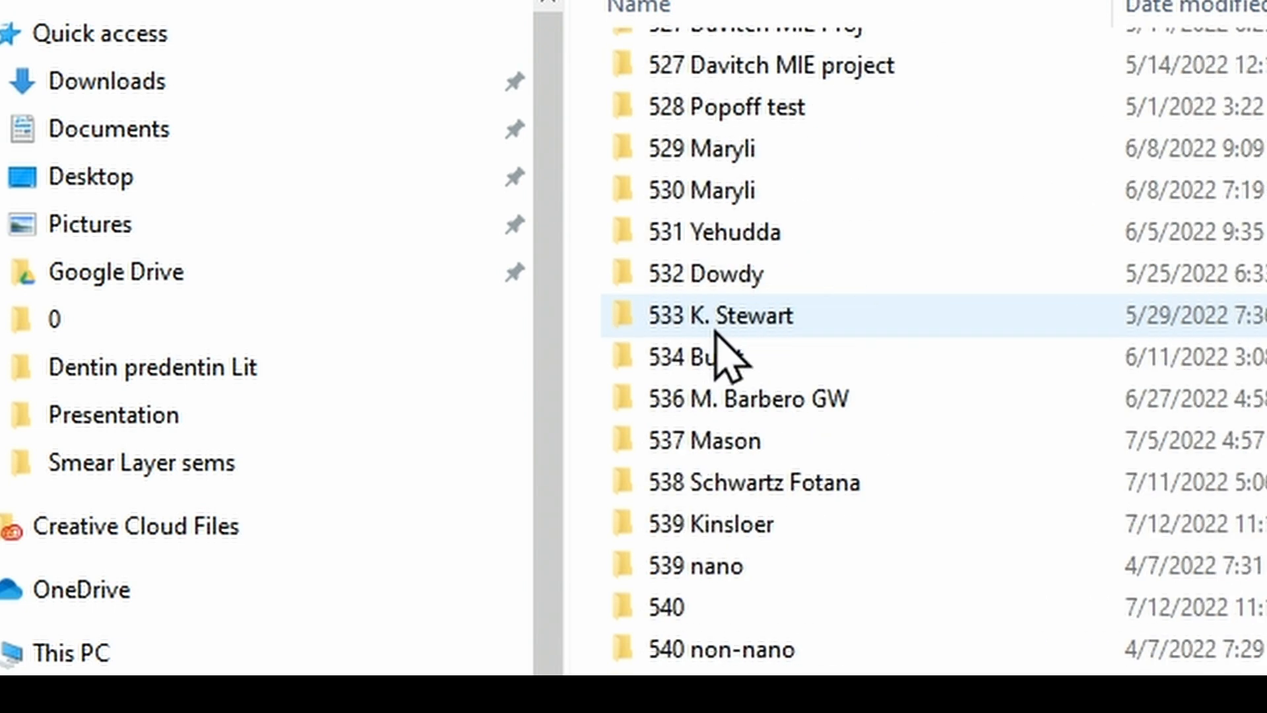
pyautogui.scroll(-18, 723, 333)
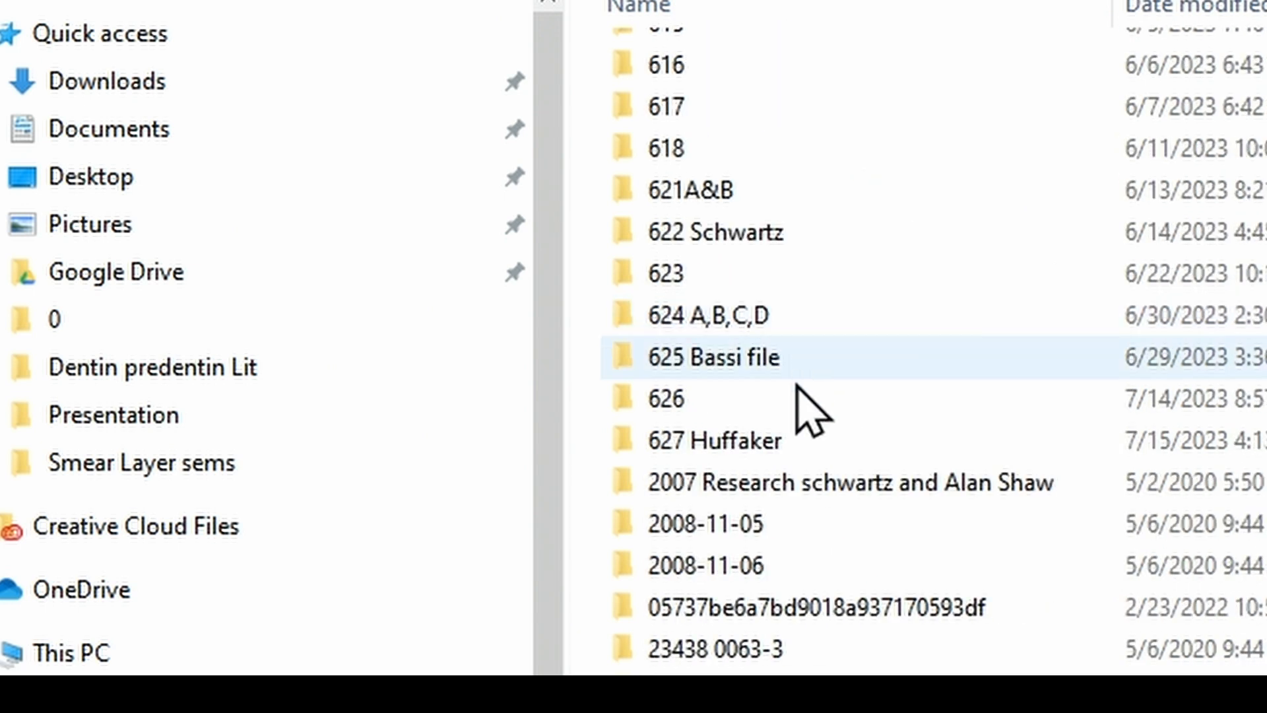
pyautogui.doubleClick(628, 443)
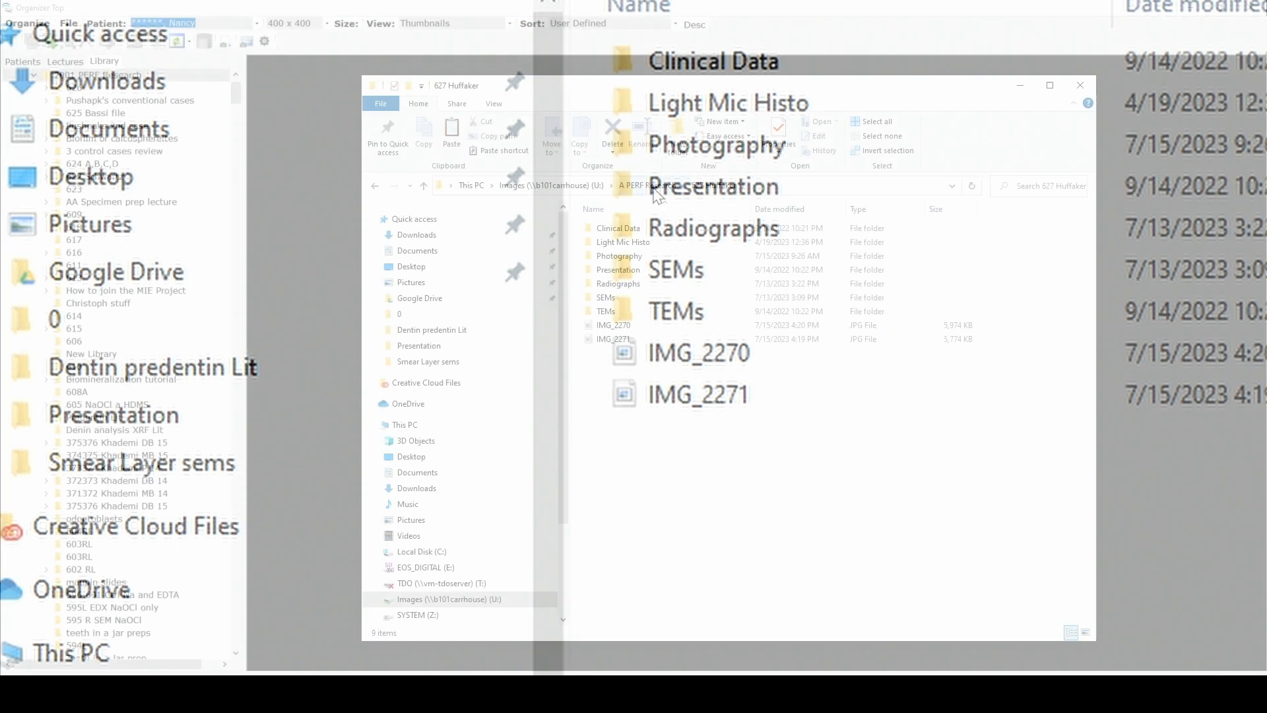
# - Return to the A PERF Research folder and copy the case folder 627
pyautogui.click(652, 187)
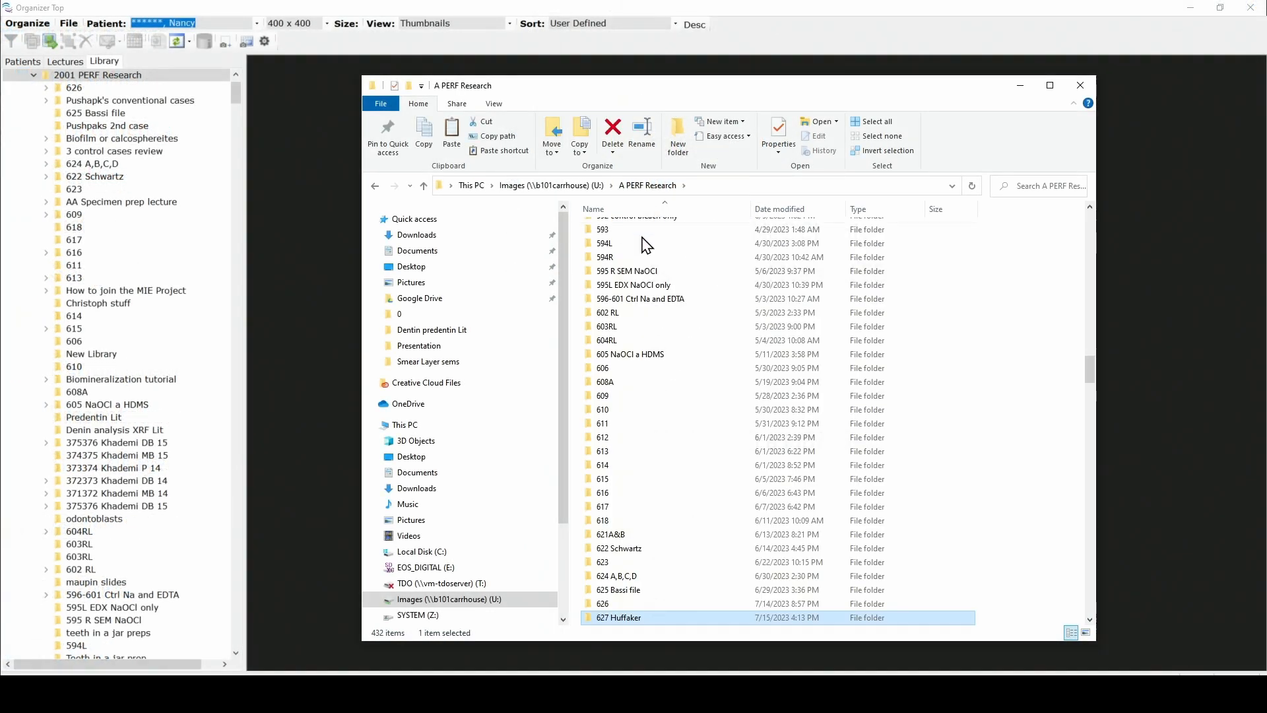
pyautogui.scroll(-8, 649, 369)
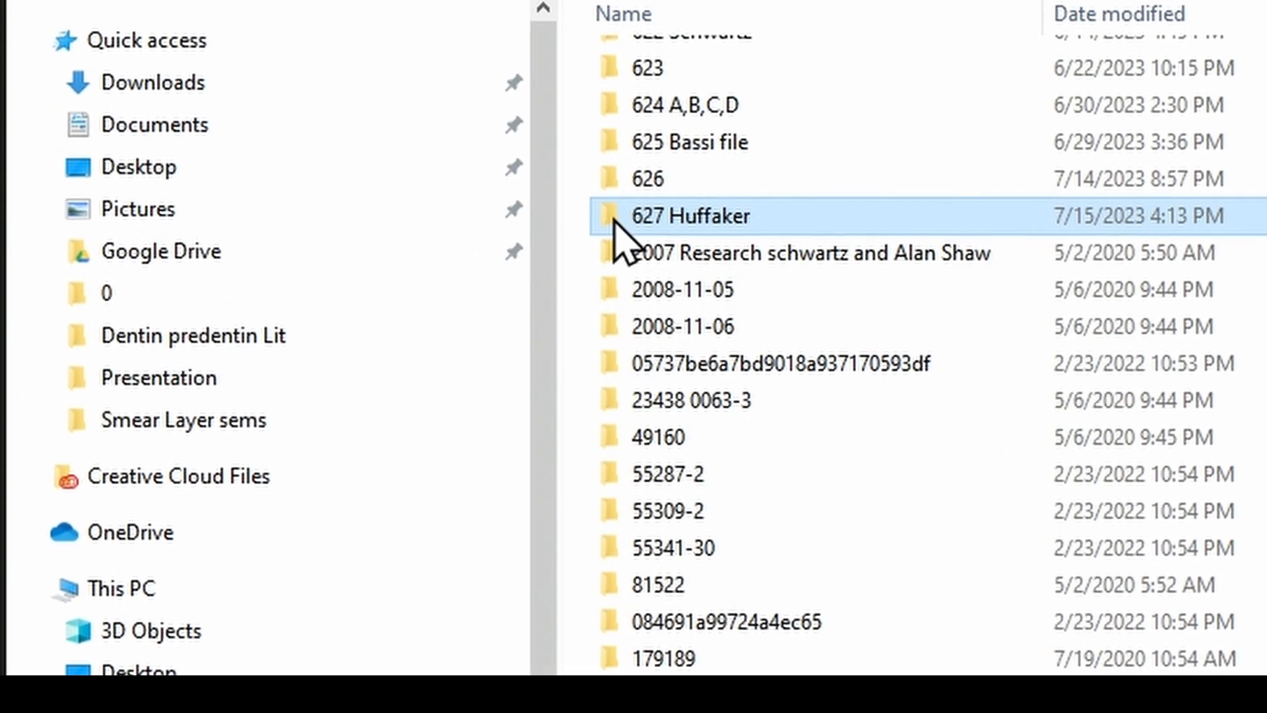
pyautogui.rightClick(614, 221)
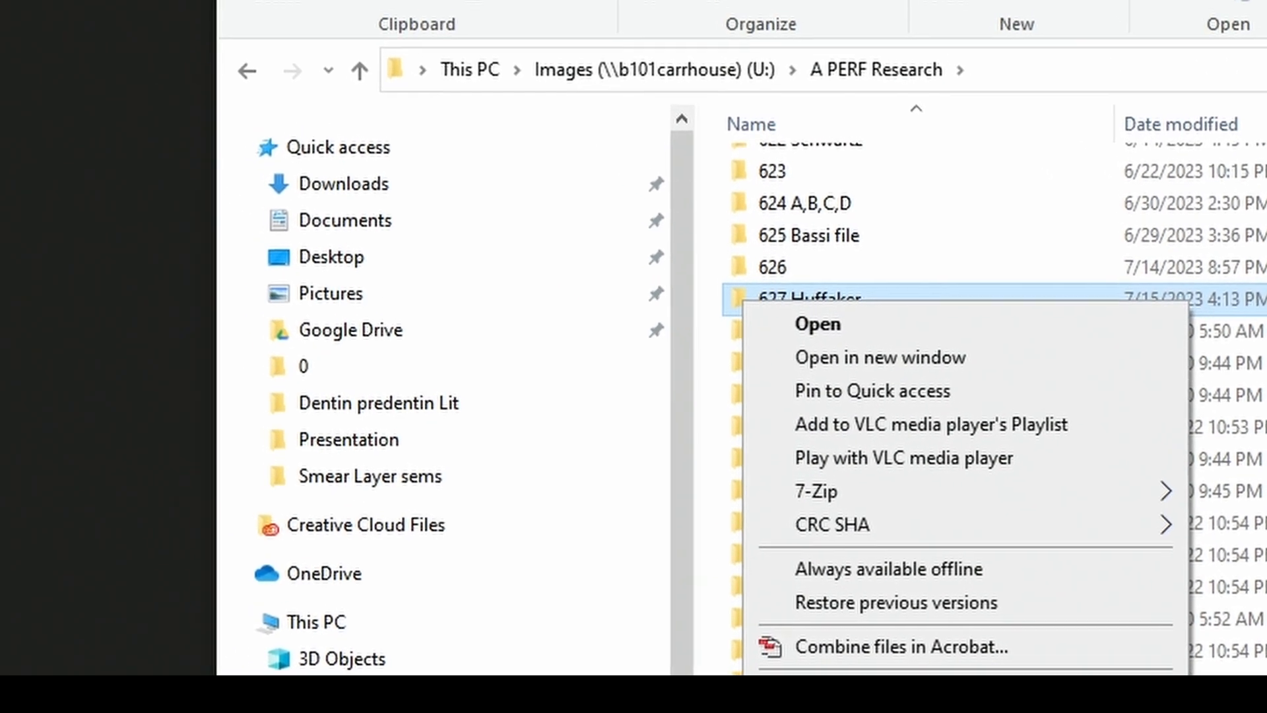
pyautogui.press('Escape')
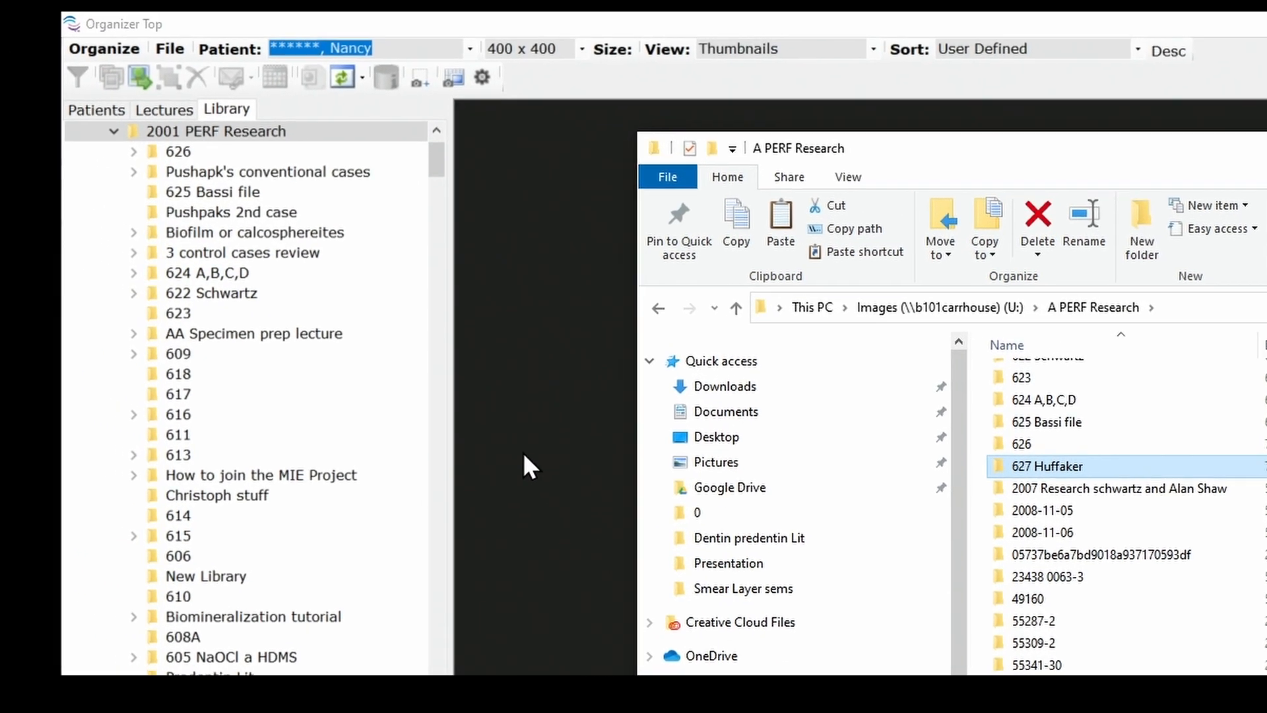
# - Switch to the Organizer and paste the copied case folder into the 2001 PERF Research library folder
pyautogui.click(267, 132)
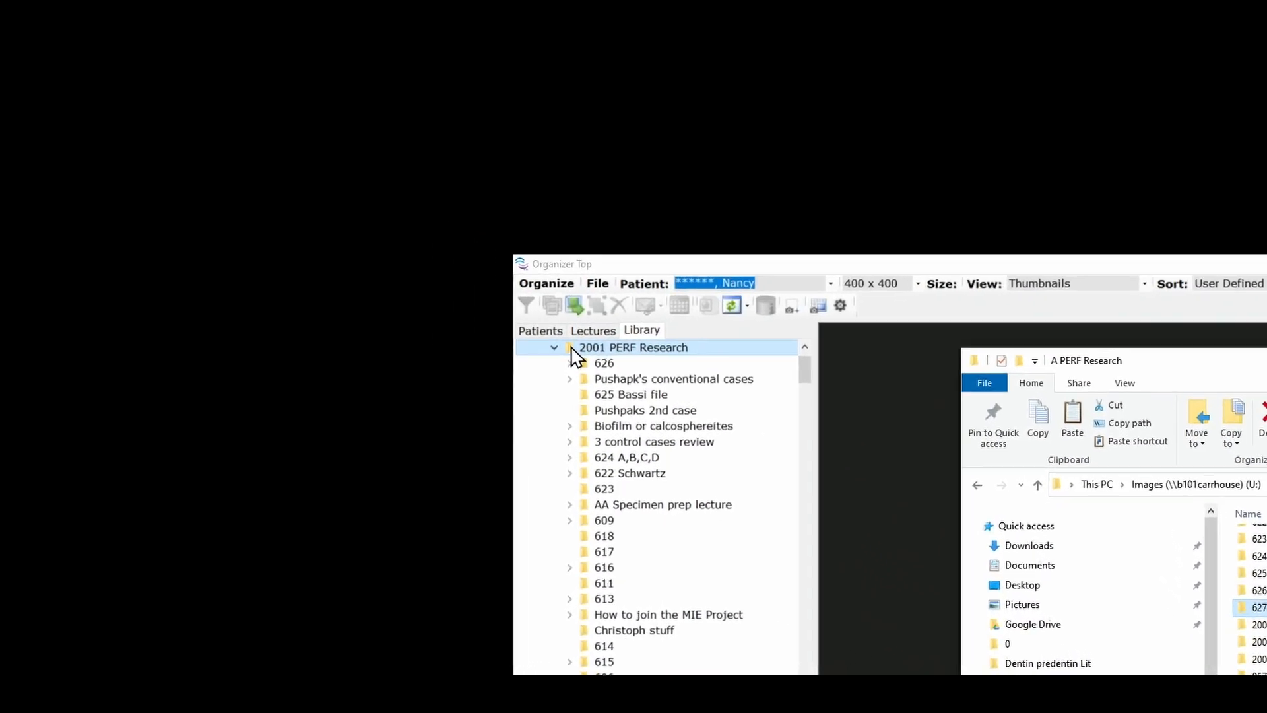
pyautogui.click(572, 348)
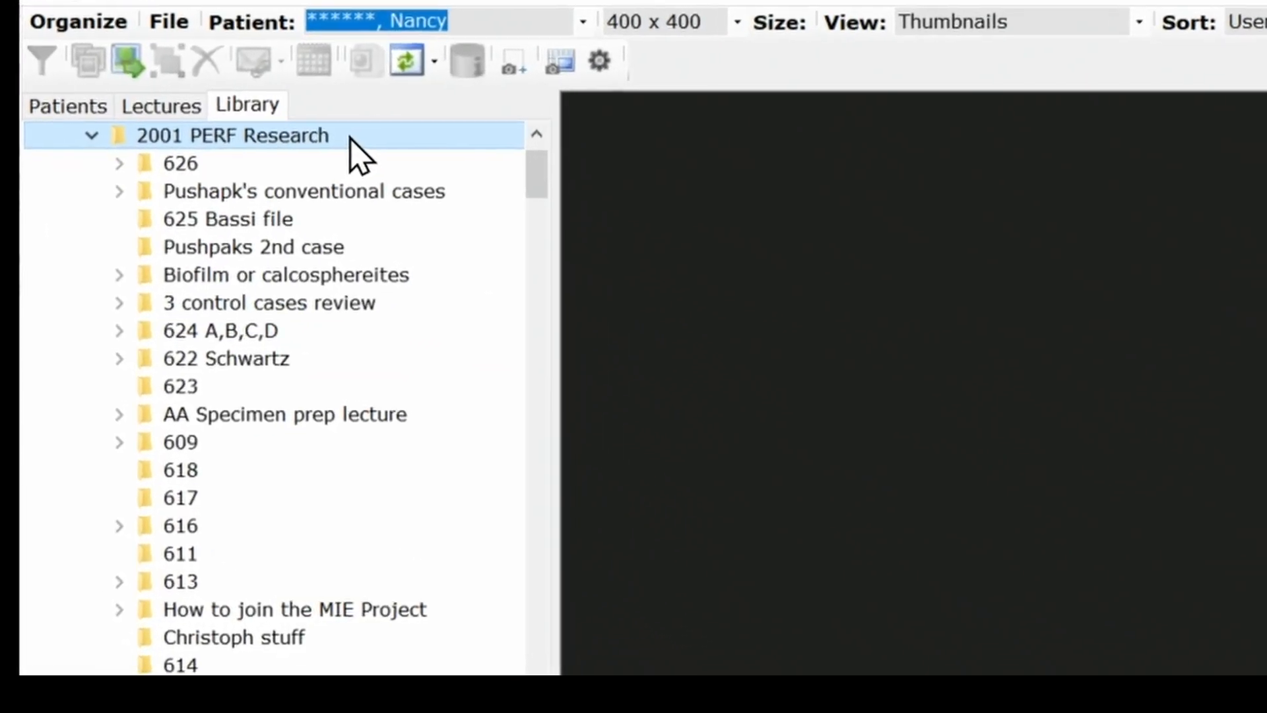
pyautogui.rightClick(350, 139)
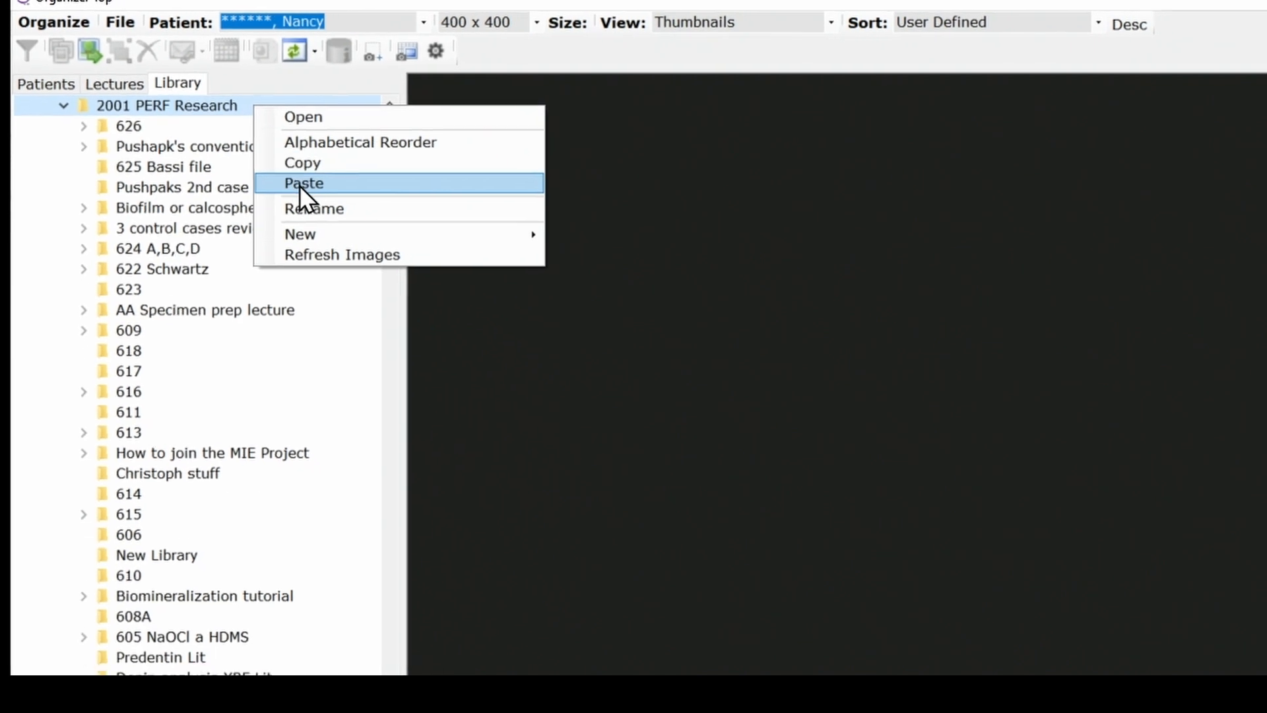
pyautogui.click(299, 184)
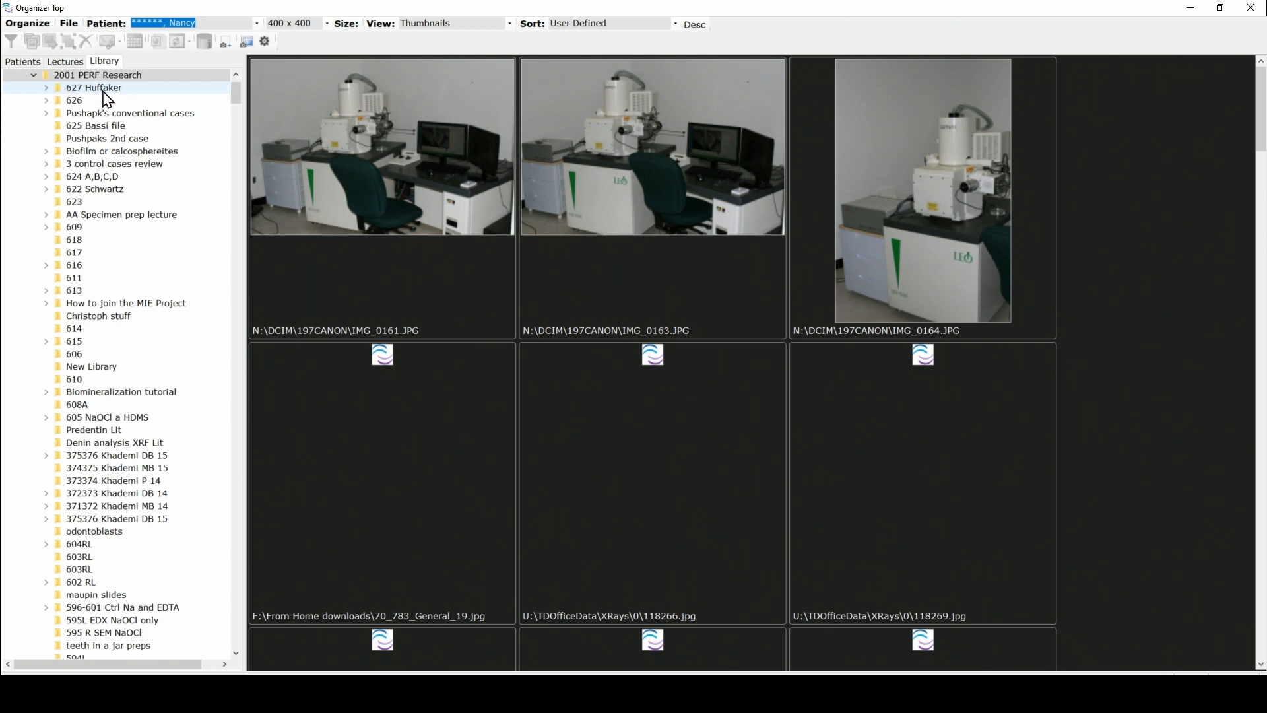
# - Open and expand the pasted 627 library folder, and view the images in its Radiographs subfolder
pyautogui.click(106, 98)
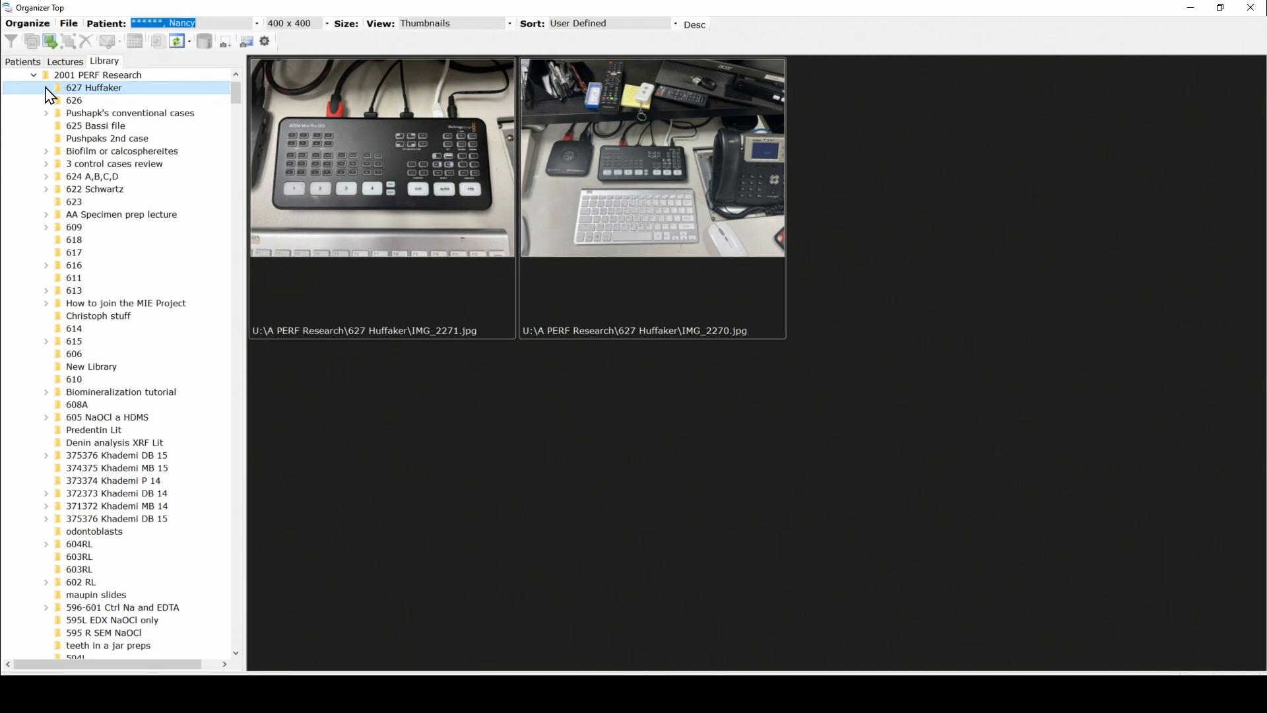
pyautogui.click(47, 88)
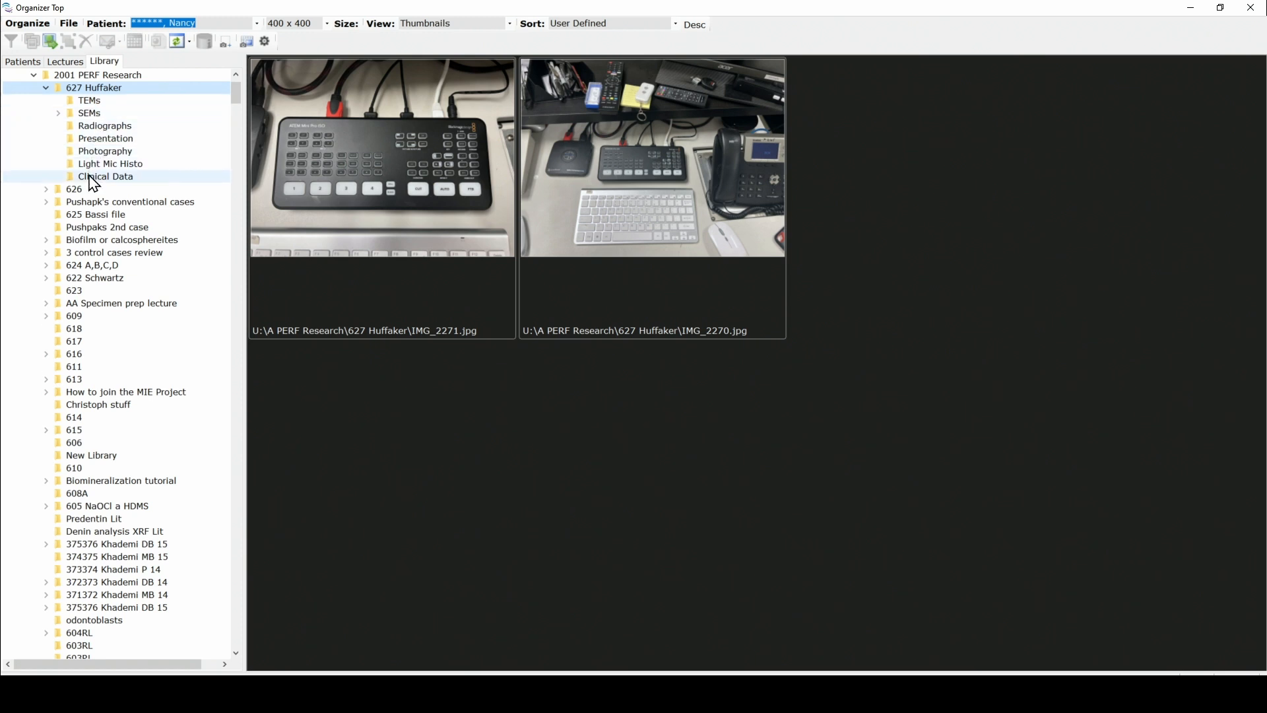
pyautogui.click(104, 128)
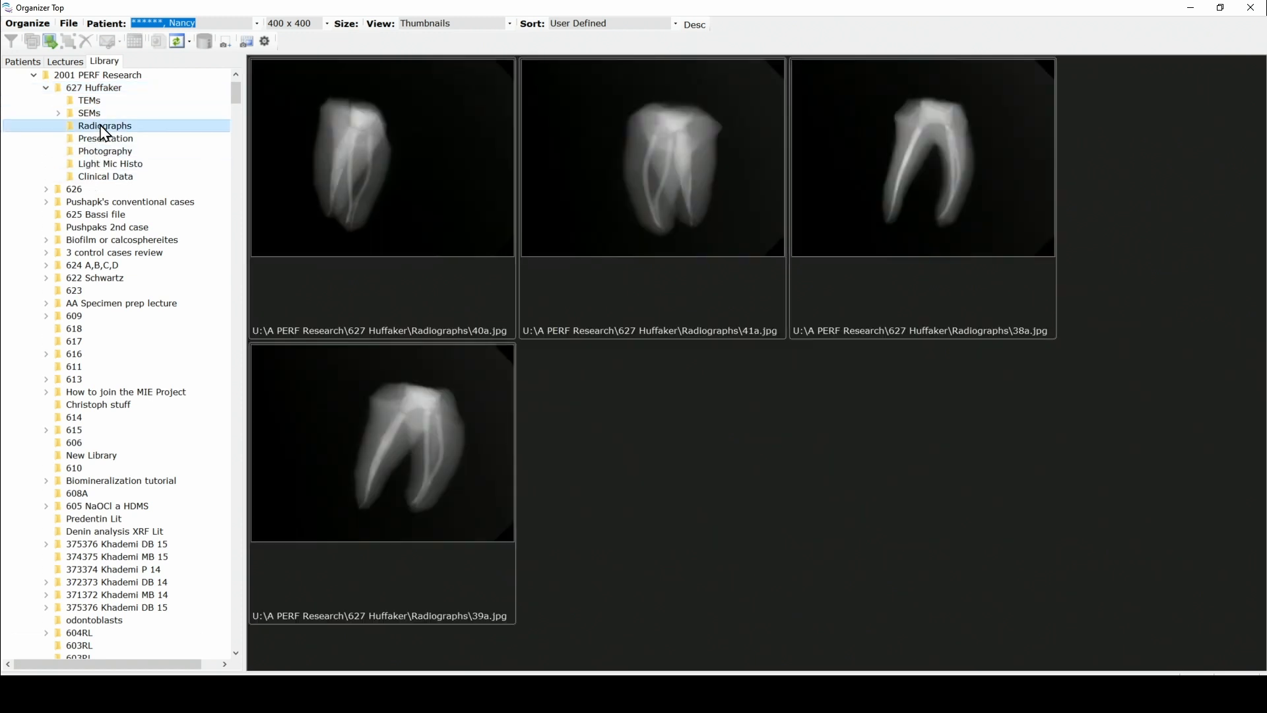
pyautogui.click(268, 175)
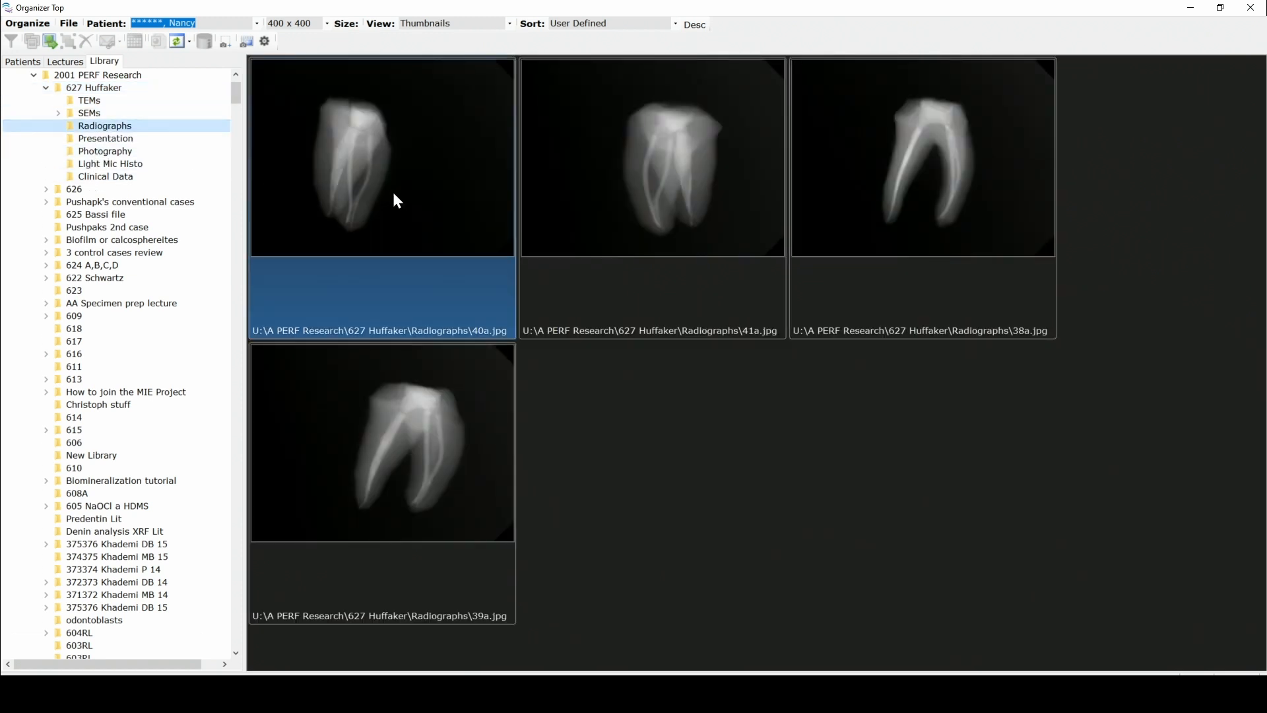
# - Open the Photography subfolder of case 627 and look through all its image thumbnails
pyautogui.click(105, 152)
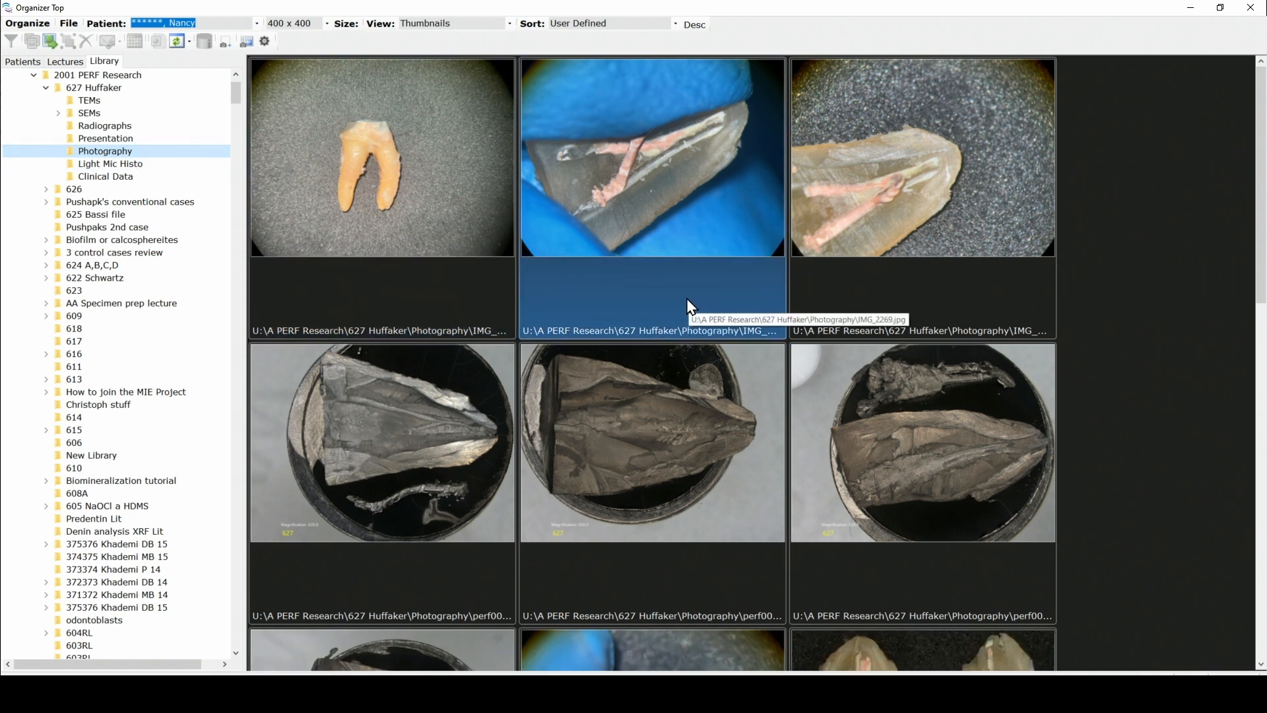
pyautogui.scroll(-5, 680, 297)
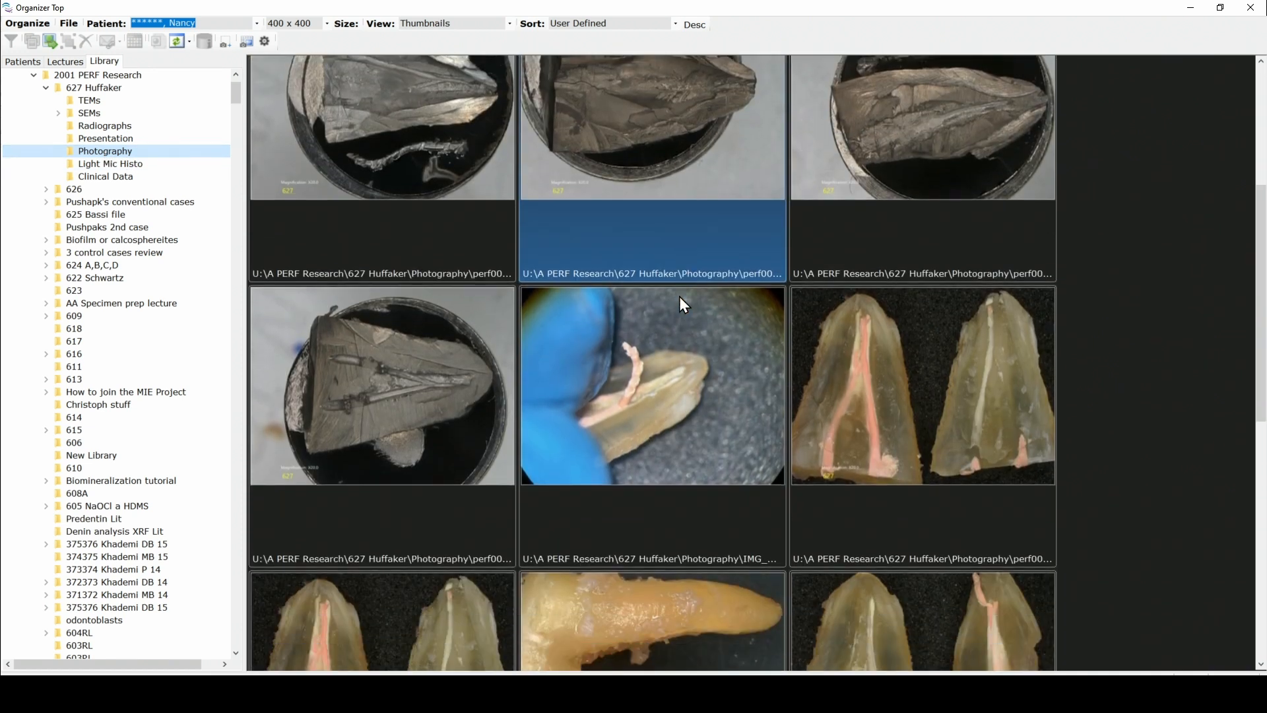
pyautogui.scroll(-3, 679, 296)
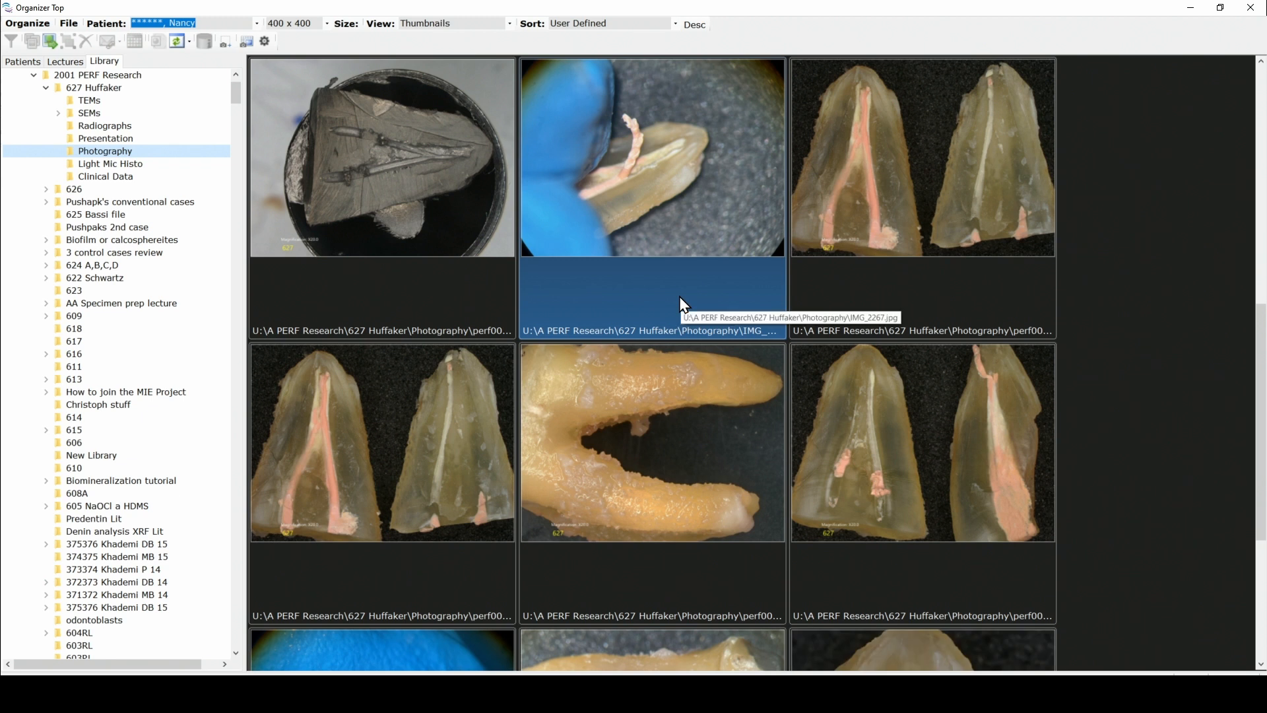
pyautogui.scroll(-3, 680, 297)
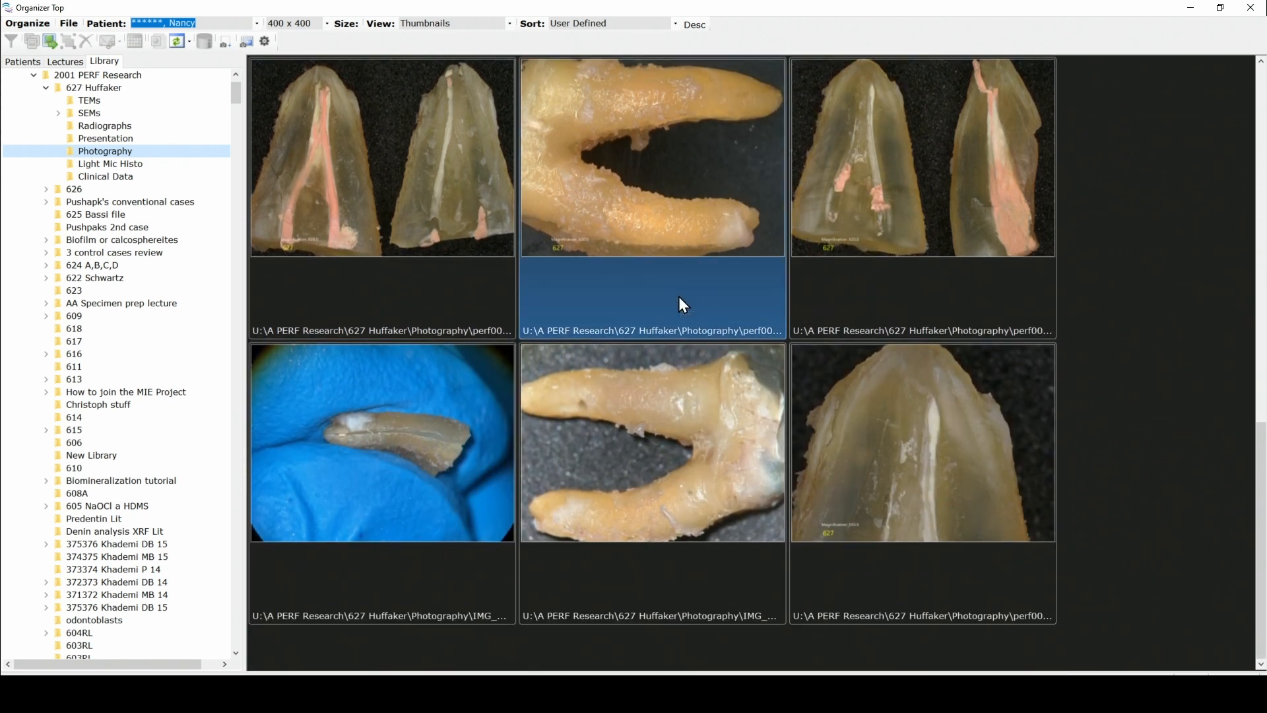
pyautogui.scroll(9, 680, 301)
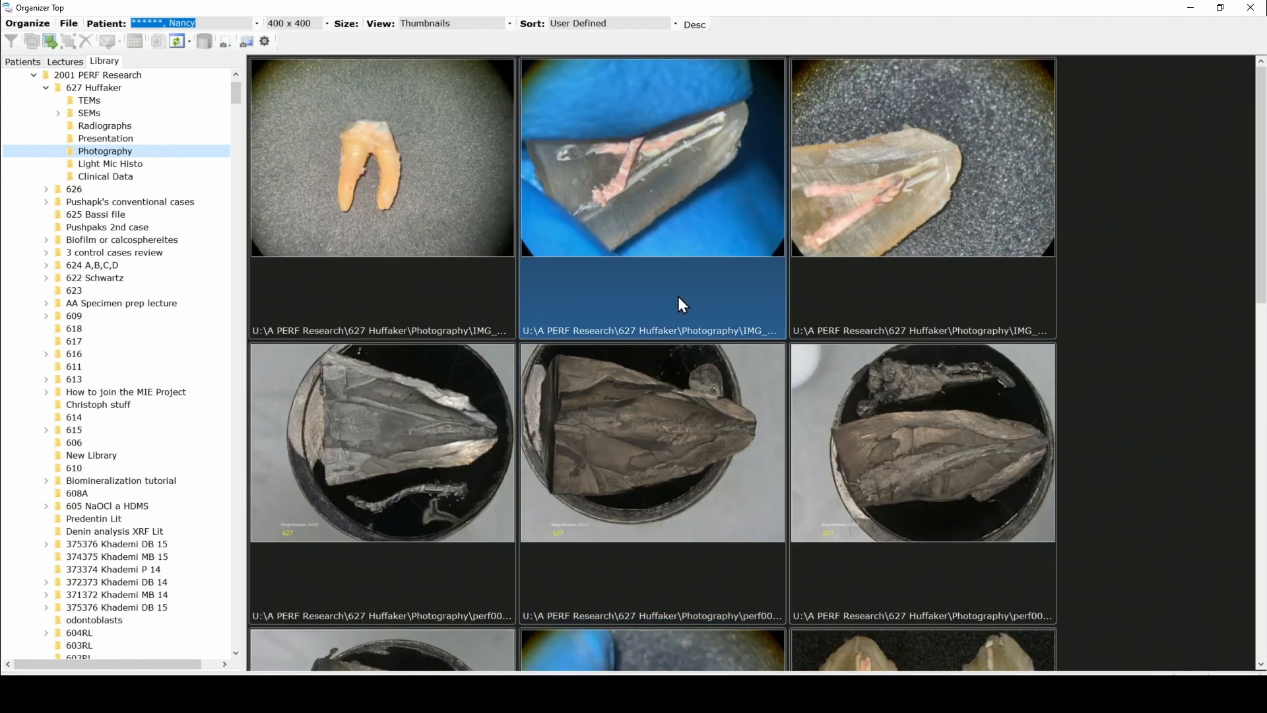
# - Expand the SEMs and Mesial root folders of case 627 and look through the Area 1 images
pyautogui.click(89, 114)
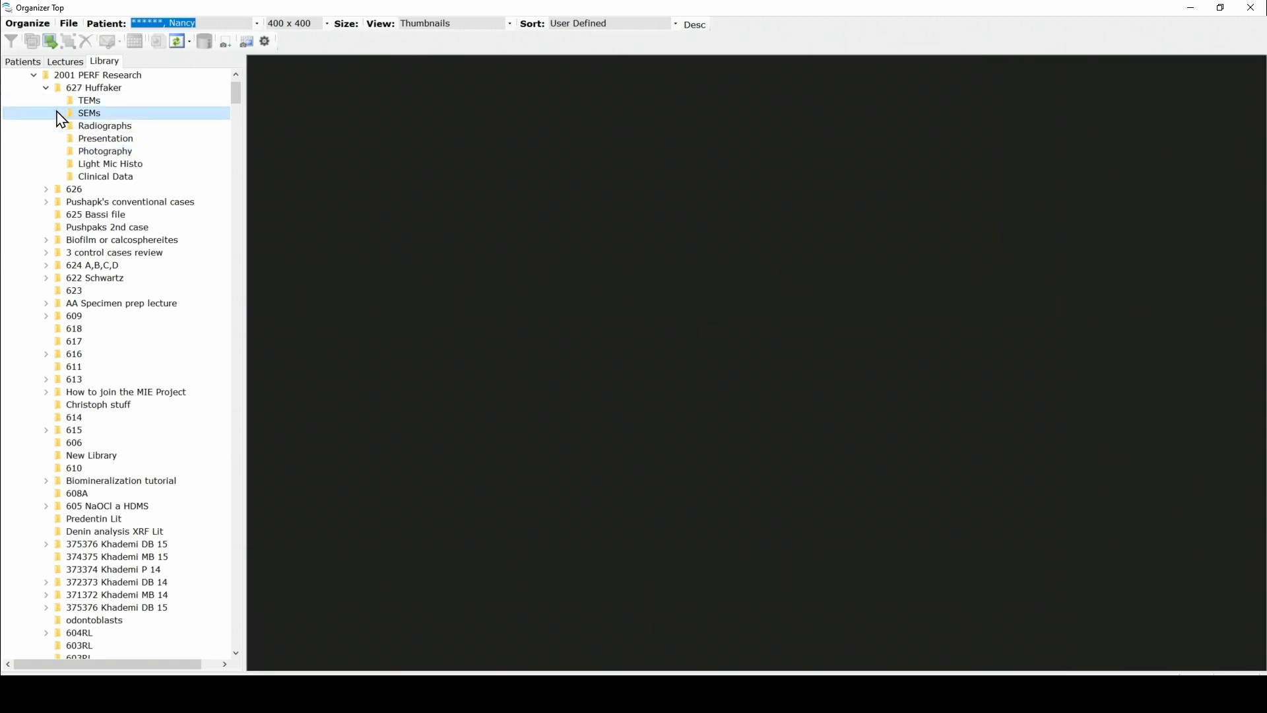
pyautogui.click(58, 113)
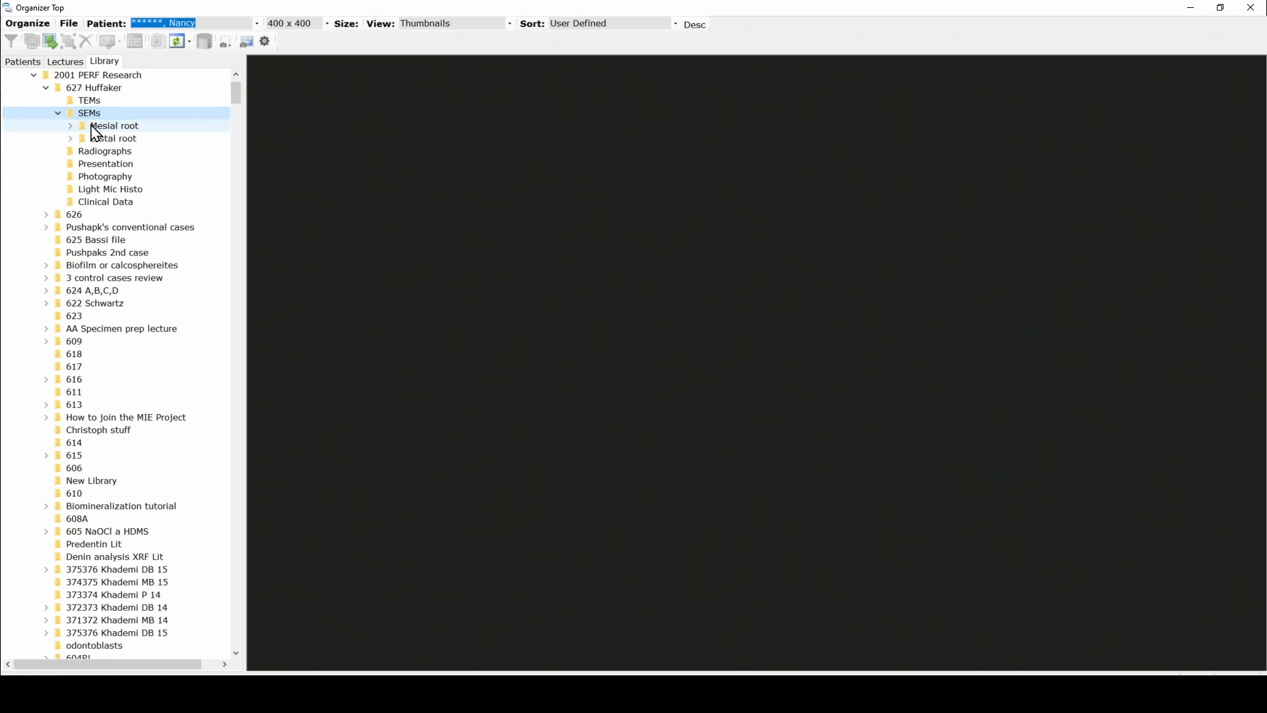
pyautogui.click(70, 126)
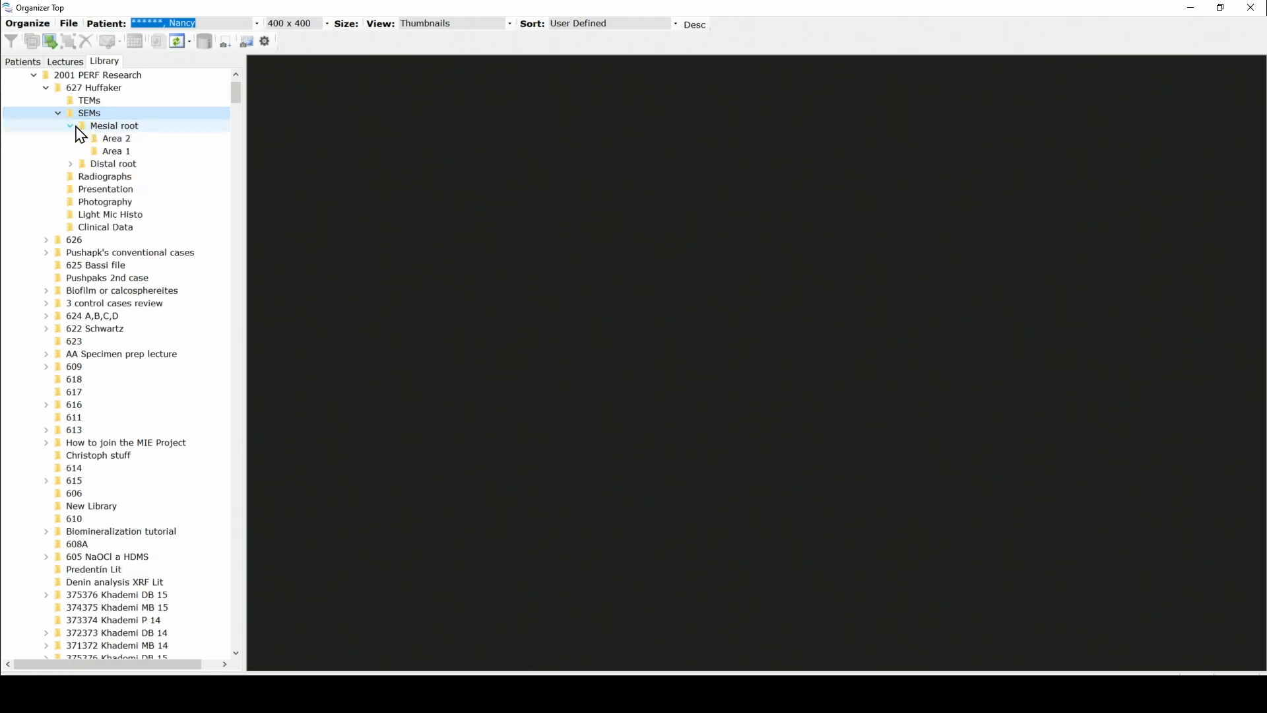
pyautogui.click(110, 153)
pyautogui.click(358, 197)
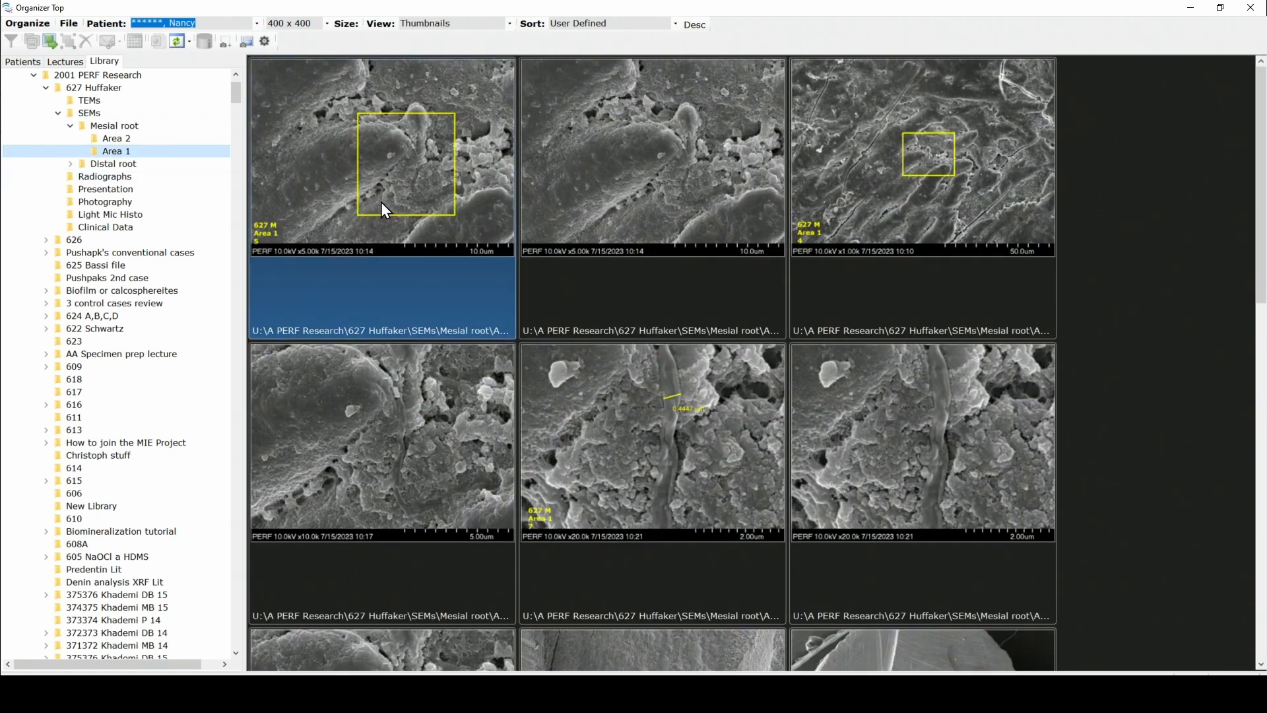
pyautogui.scroll(-6, 382, 202)
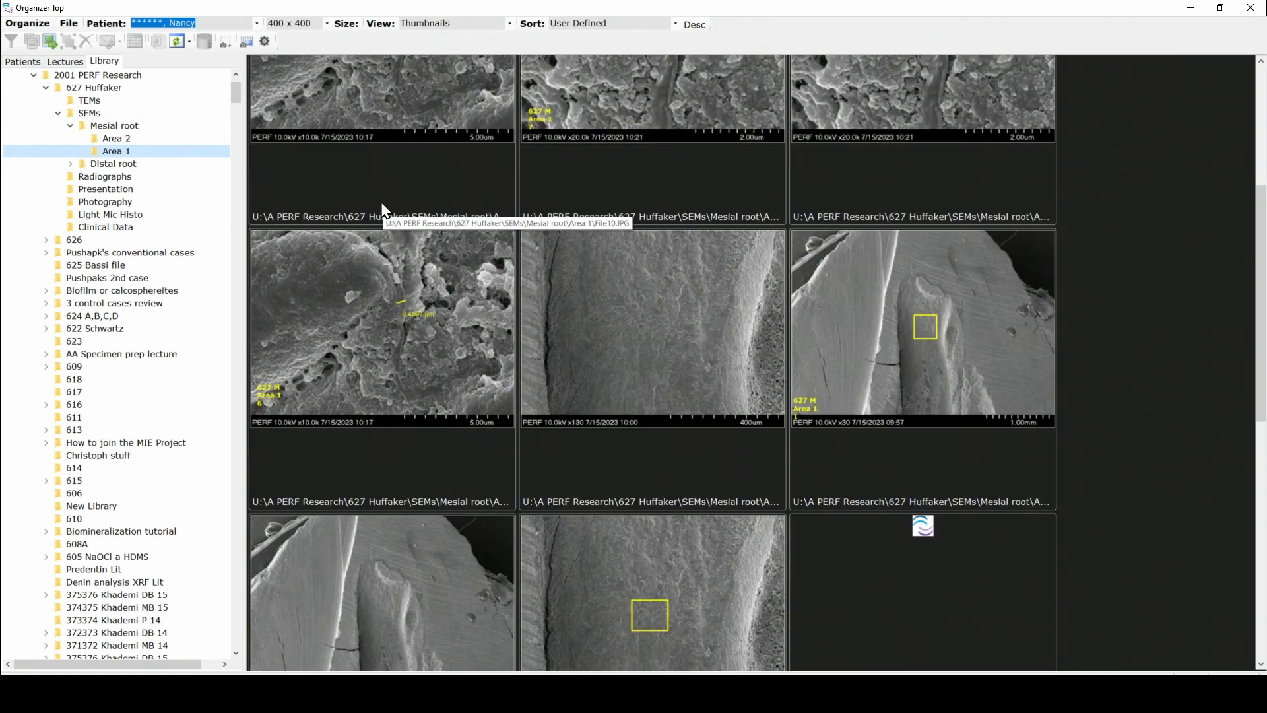
pyautogui.scroll(-7, 381, 203)
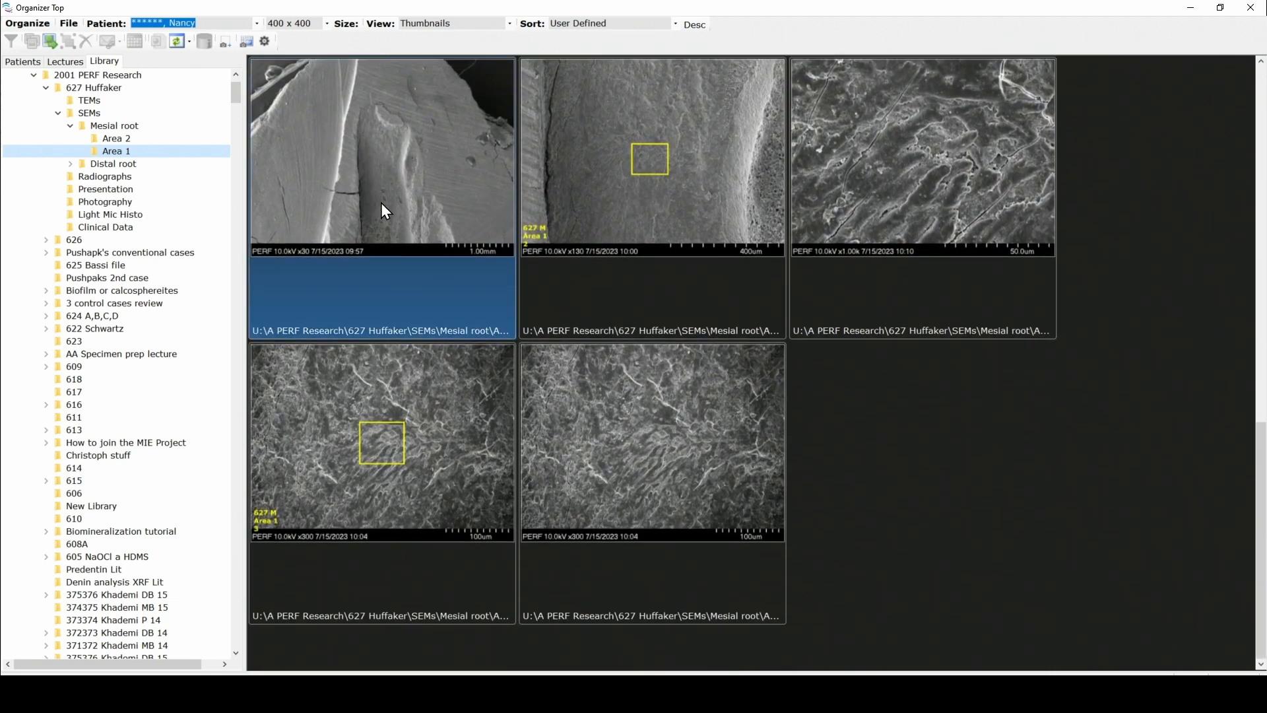
pyautogui.scroll(10, 382, 203)
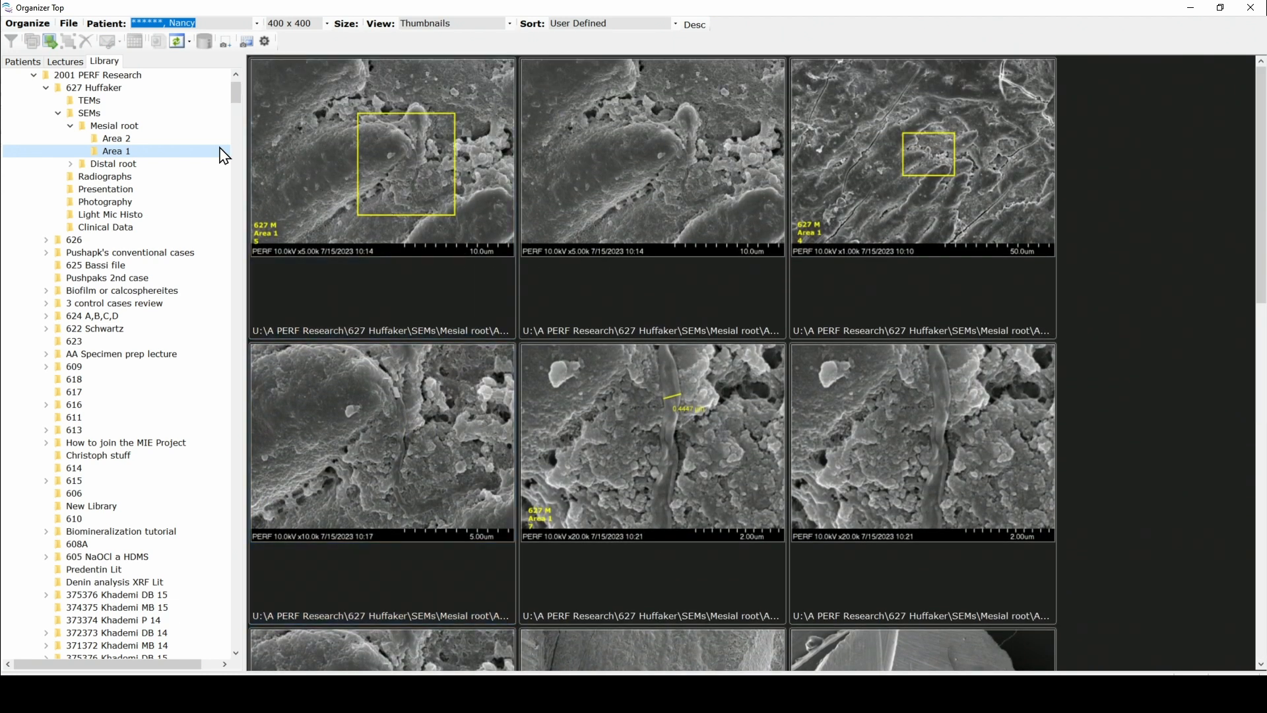
# - Open the Area 2 folder under Mesial root and look through its SEM images
pyautogui.click(116, 139)
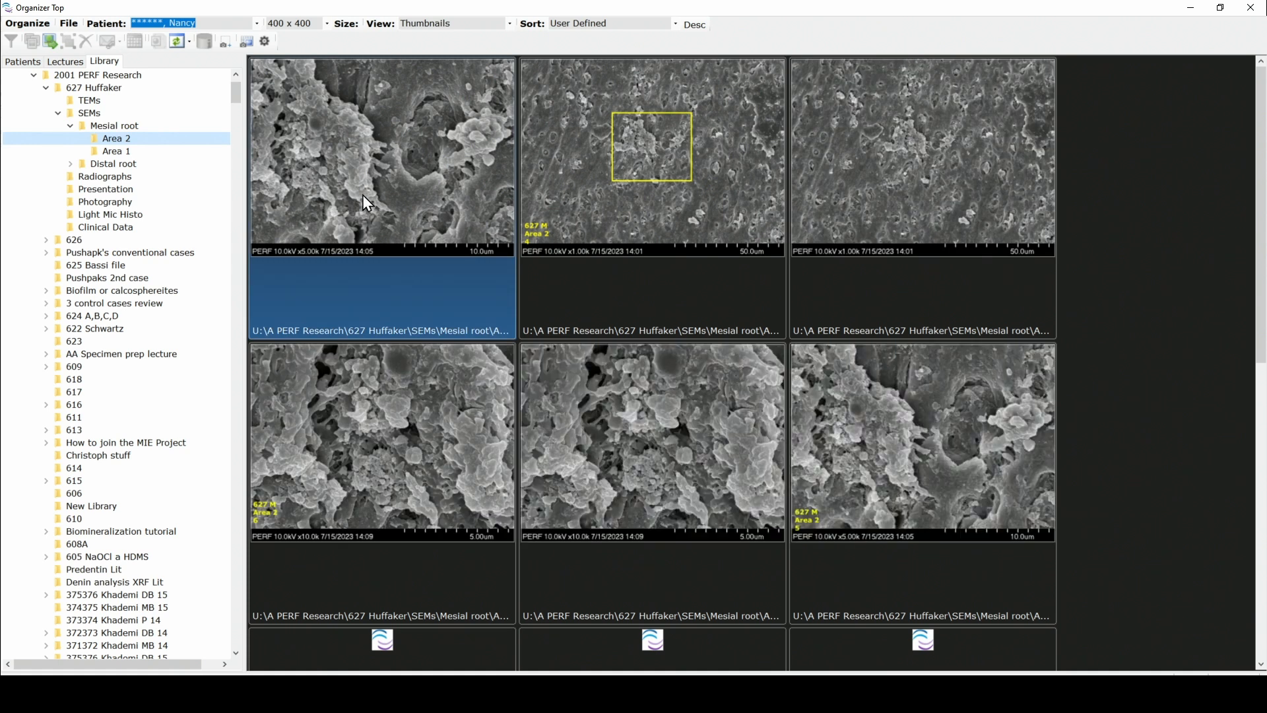
pyautogui.scroll(-3, 362, 195)
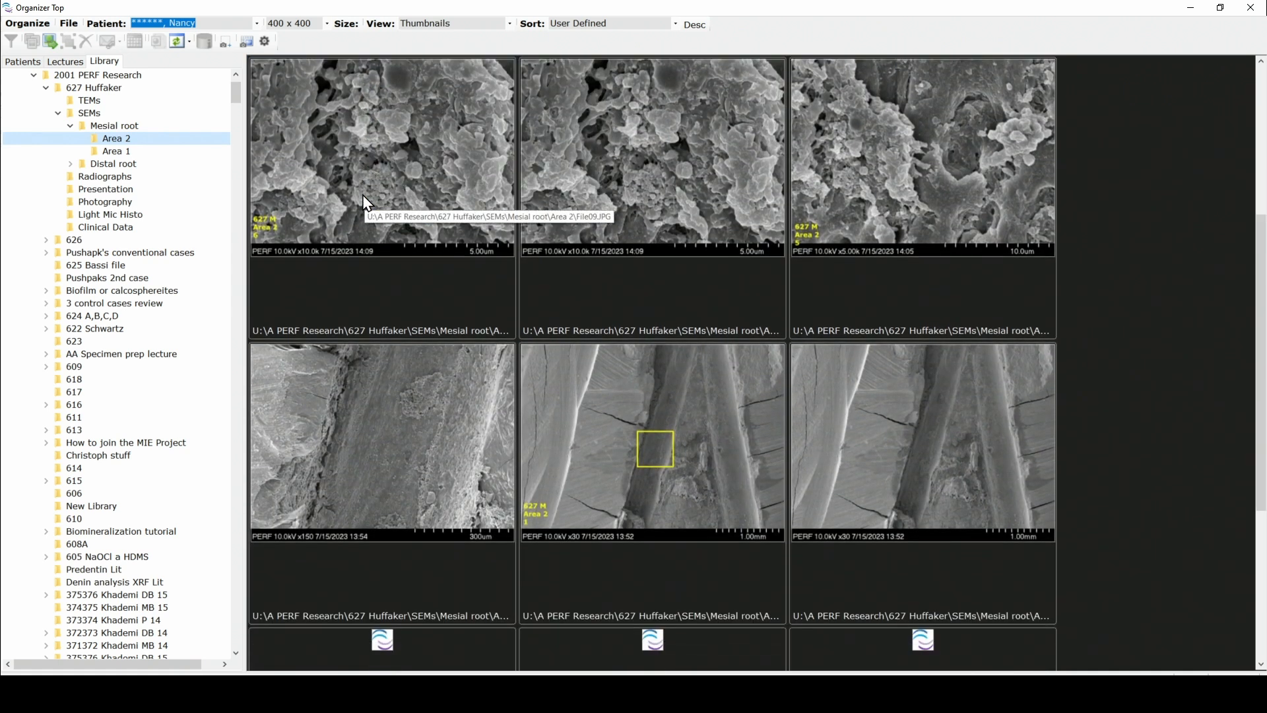
pyautogui.scroll(-3, 363, 202)
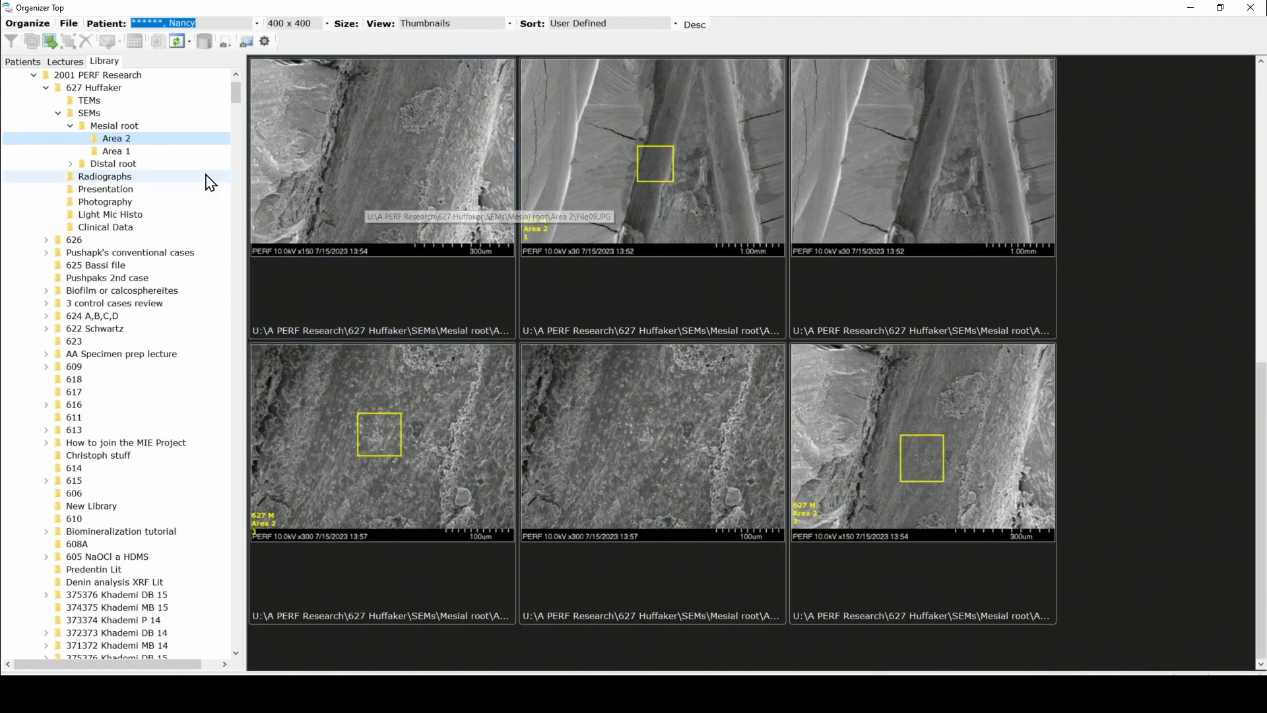
# - Expand the Distal root folder of case 627, open its Area 3 folder and look through the SEM images
pyautogui.click(124, 166)
pyautogui.click(70, 164)
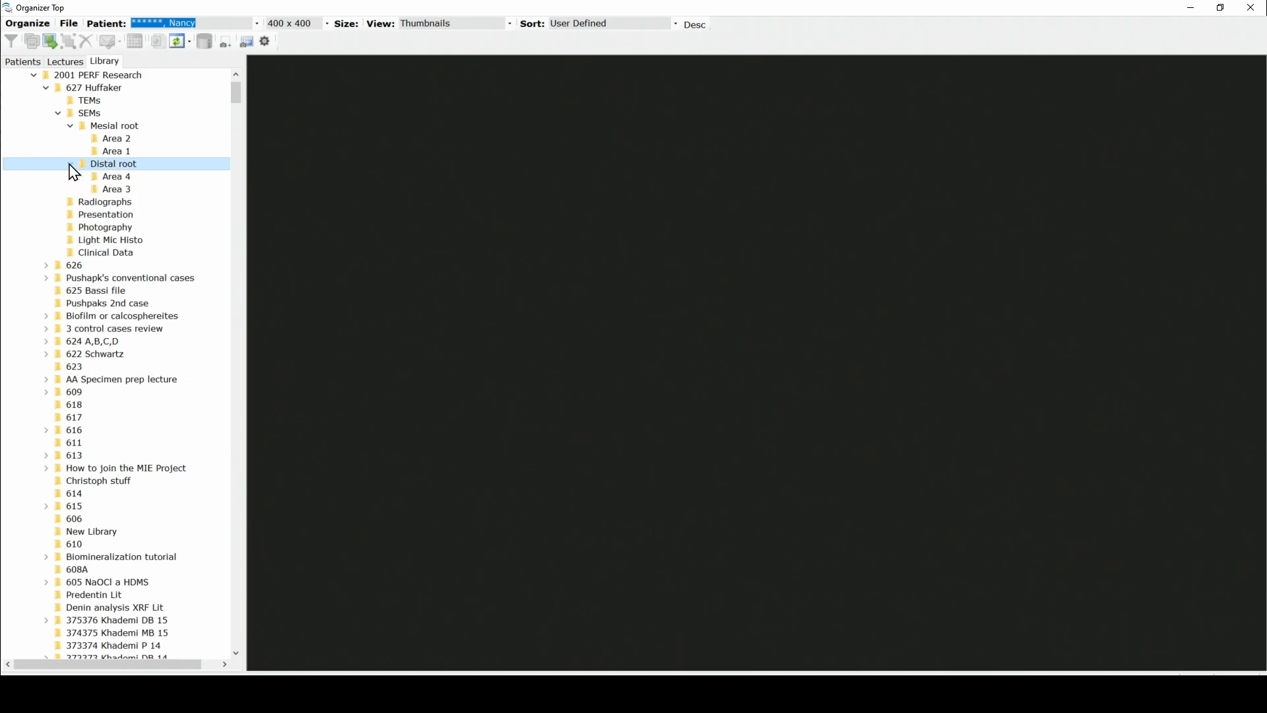
pyautogui.click(130, 196)
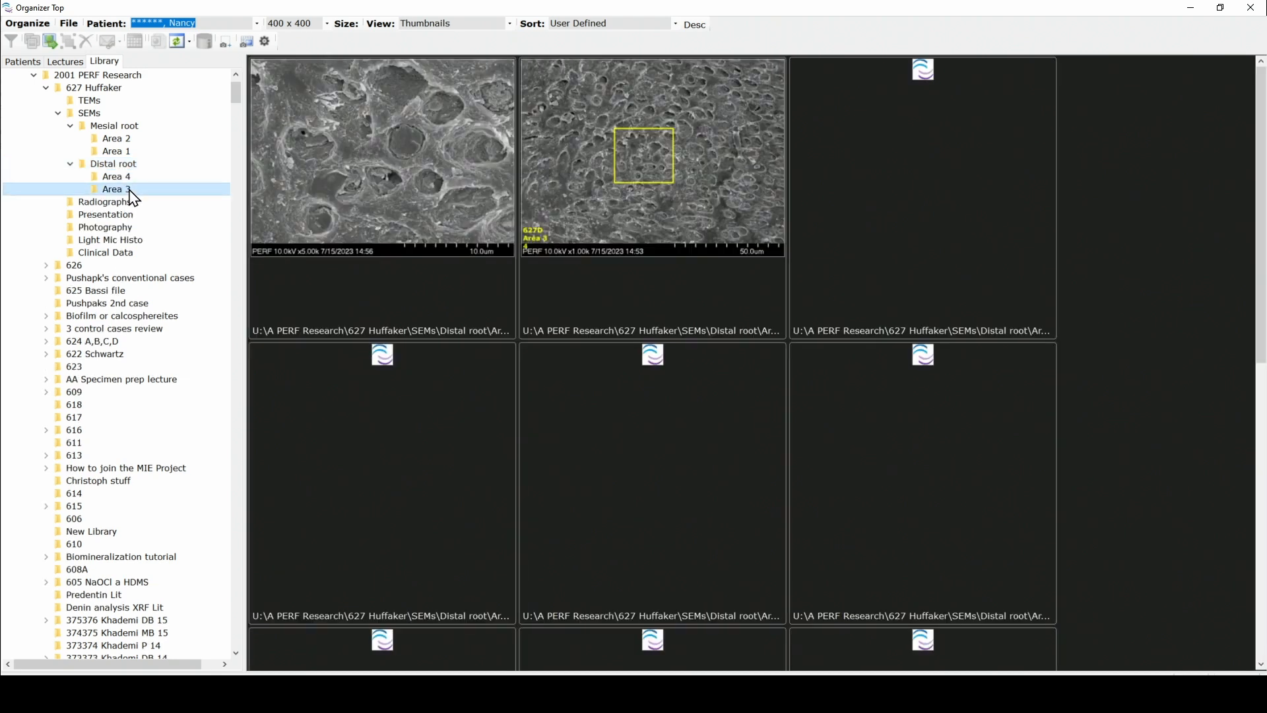
pyautogui.click(338, 228)
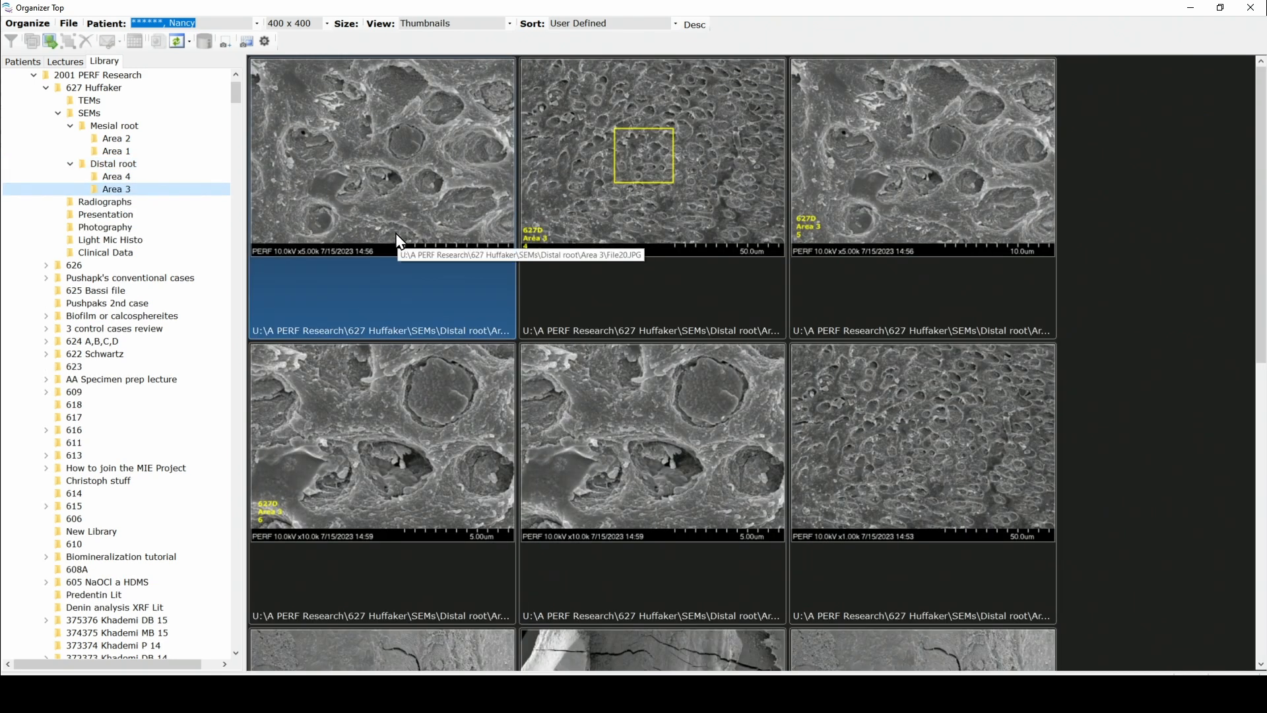
pyautogui.scroll(-3, 396, 235)
pyautogui.scroll(-3, 398, 239)
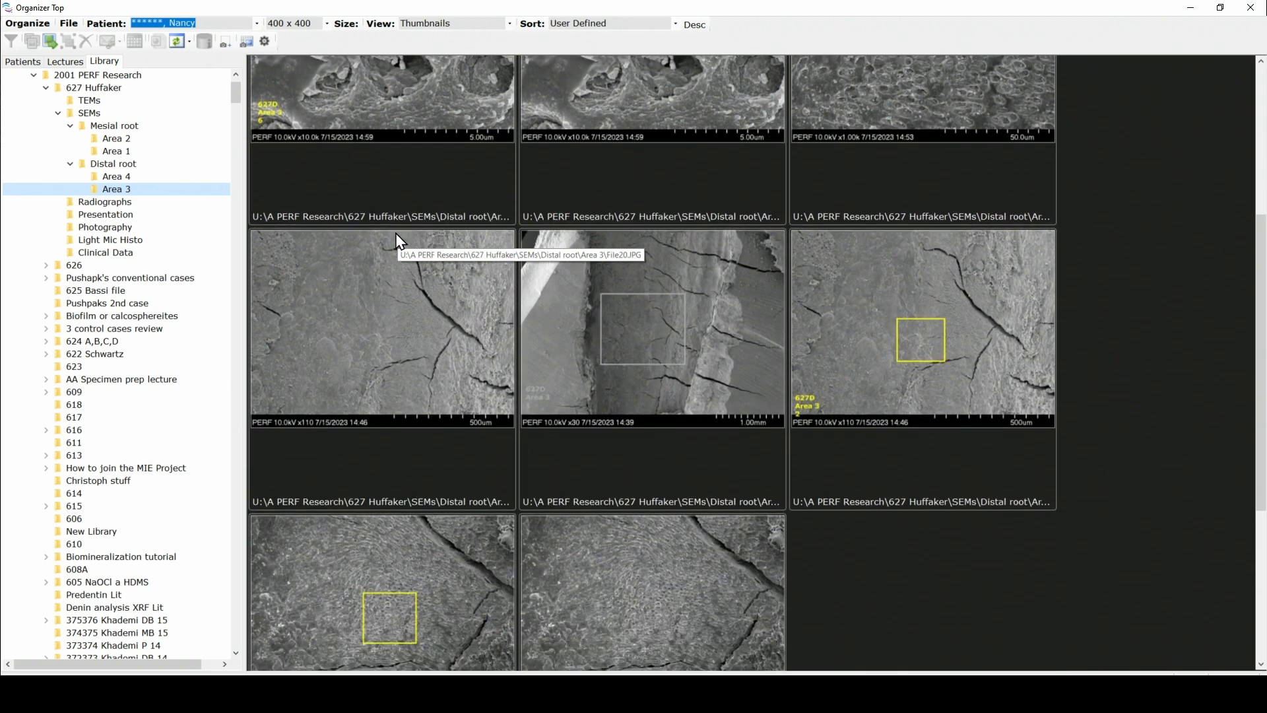
# - Open the Area 4 folder under Distal root and look through all its SEM images
pyautogui.click(125, 176)
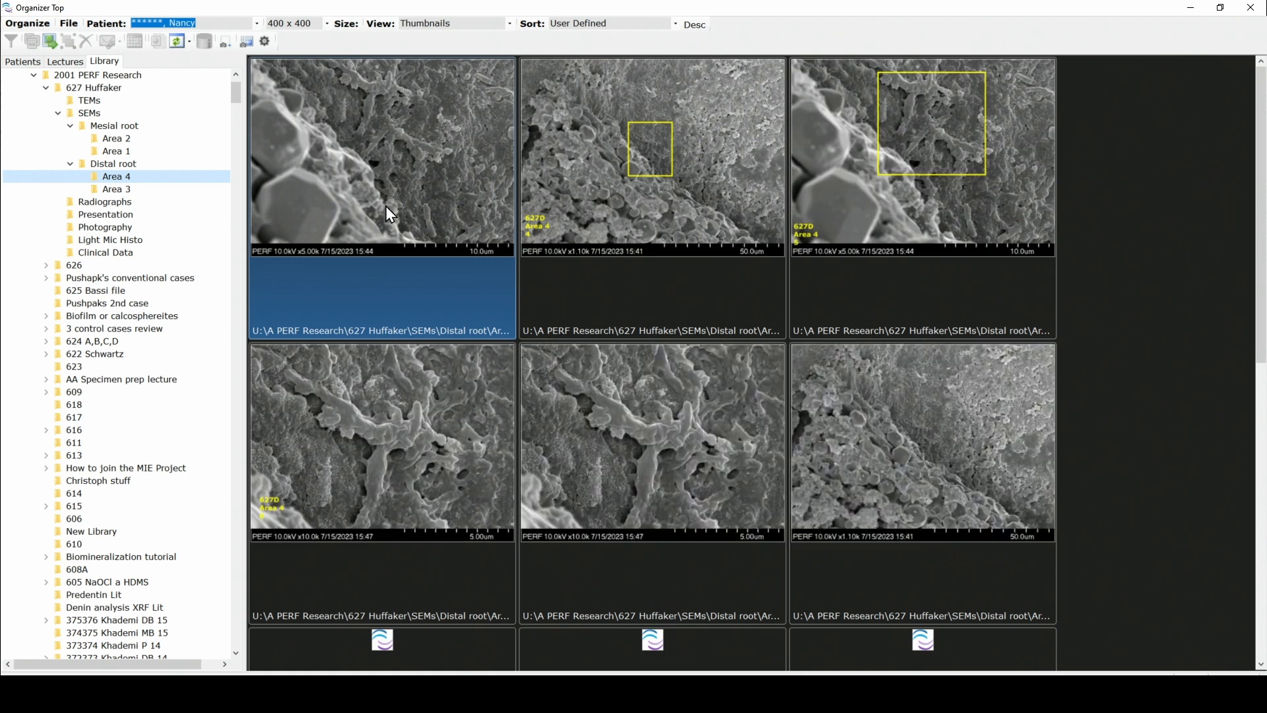
pyautogui.scroll(-3, 416, 215)
pyautogui.scroll(-5, 416, 214)
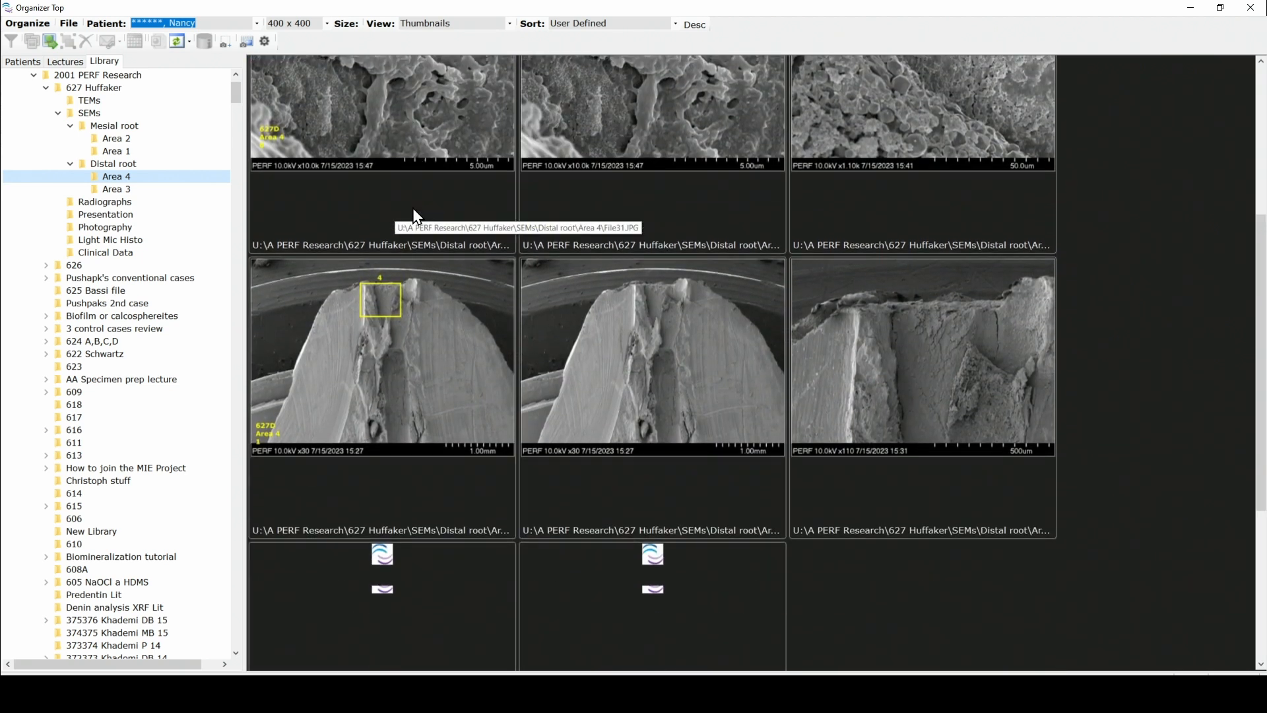
pyautogui.scroll(6, 416, 215)
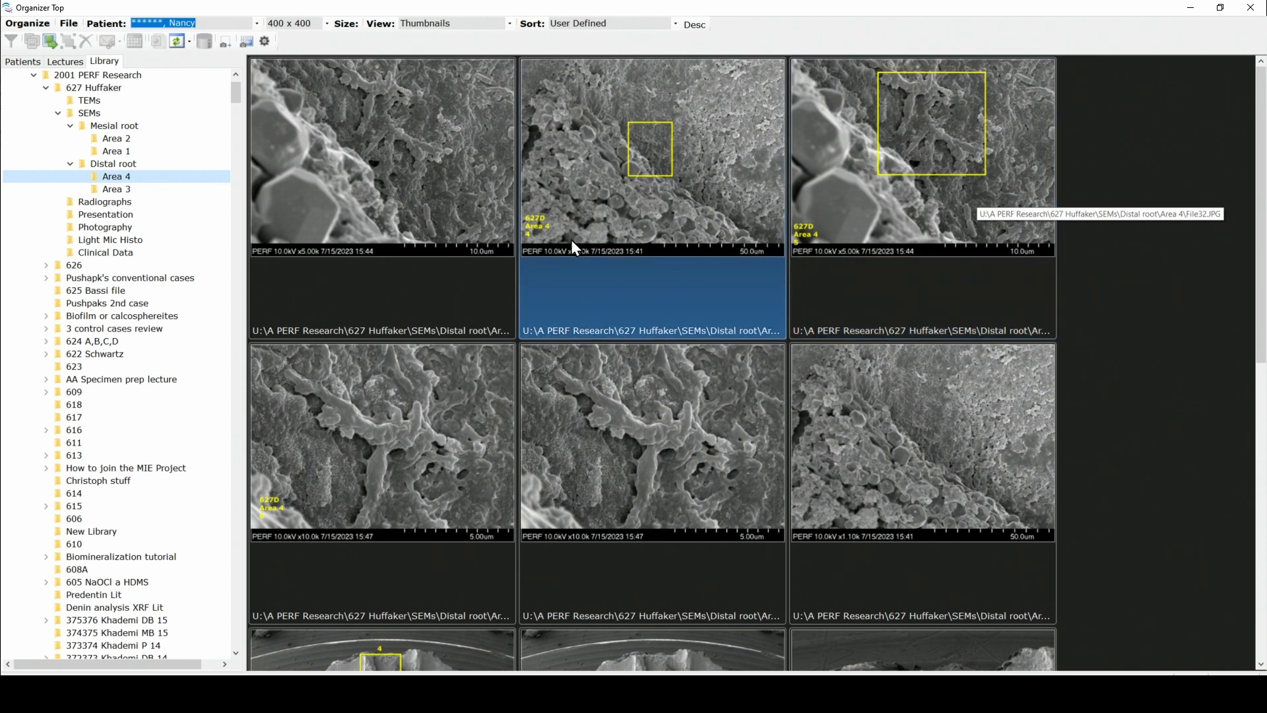
# - Open the unmarked x5.00k Area 4 image for drawing and place the text label "Bacterial Morphotpes" near the image's upper edge
pyautogui.doubleClick(384, 268)
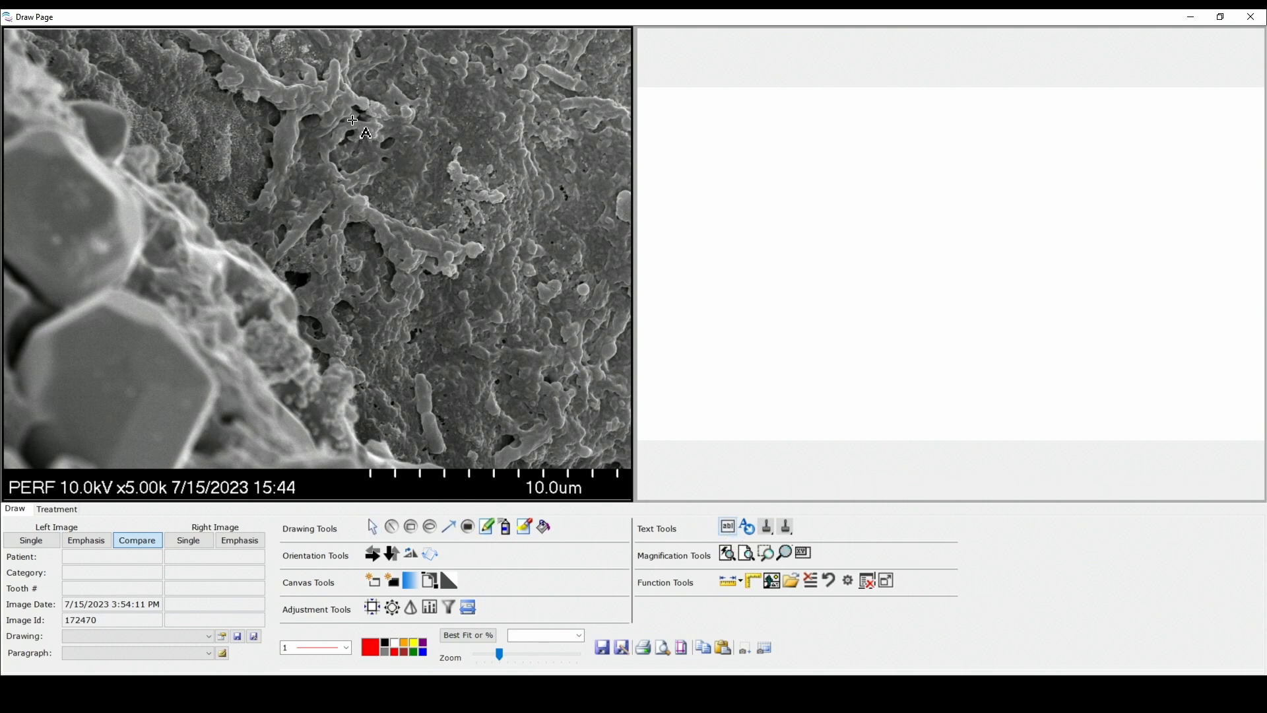
pyautogui.moveTo(613, 180); pyautogui.dragTo(613, 182)
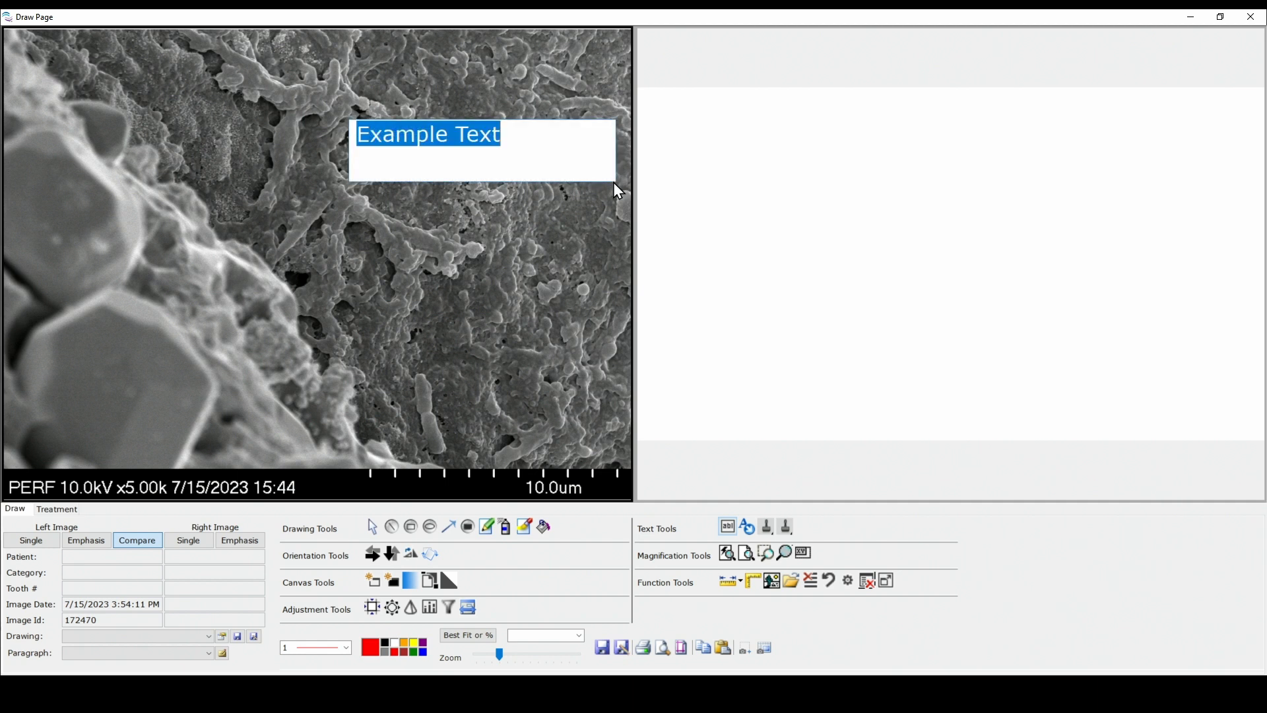
pyautogui.write('Bacterial Morphotpes')
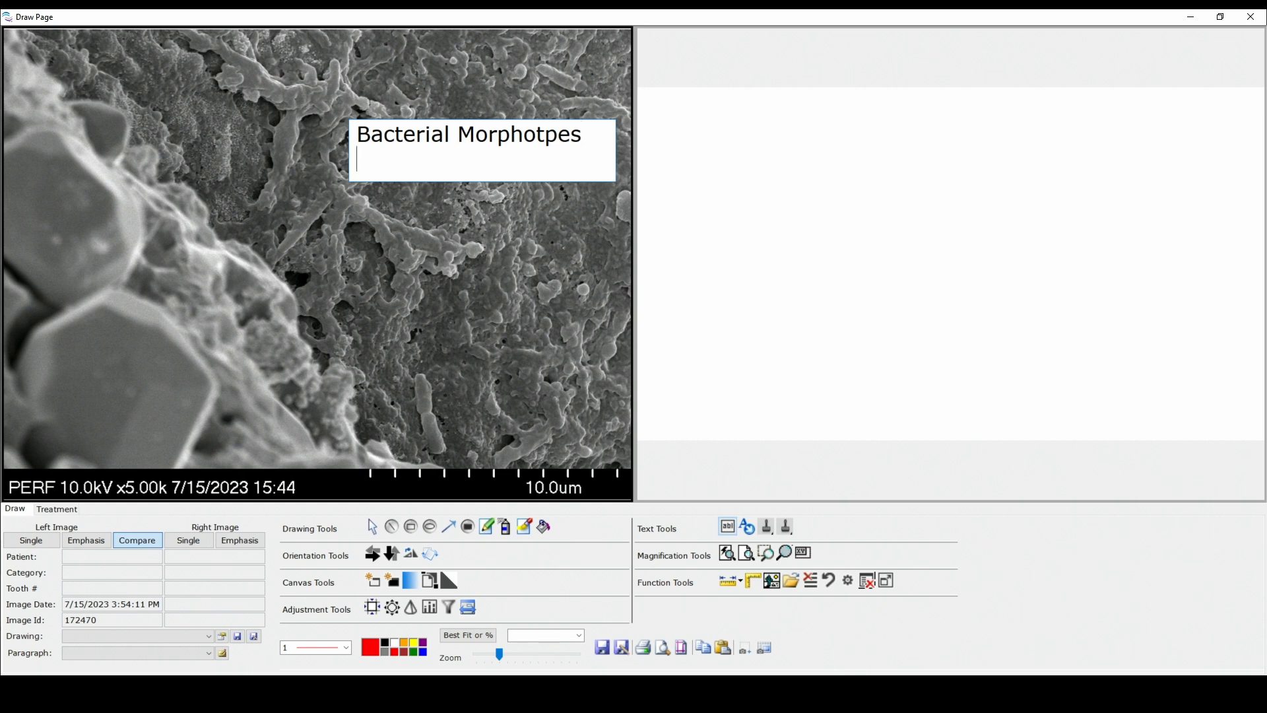
pyautogui.click(586, 226)
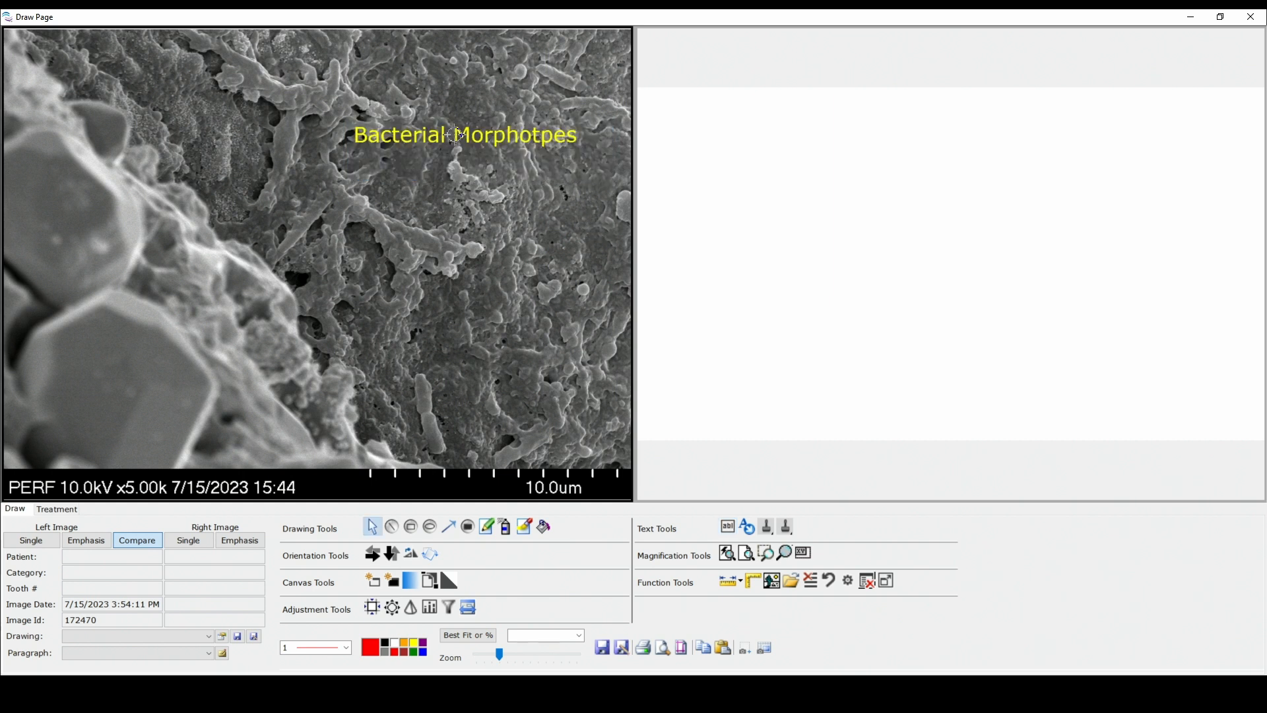
pyautogui.moveTo(453, 136); pyautogui.dragTo(473, 77)
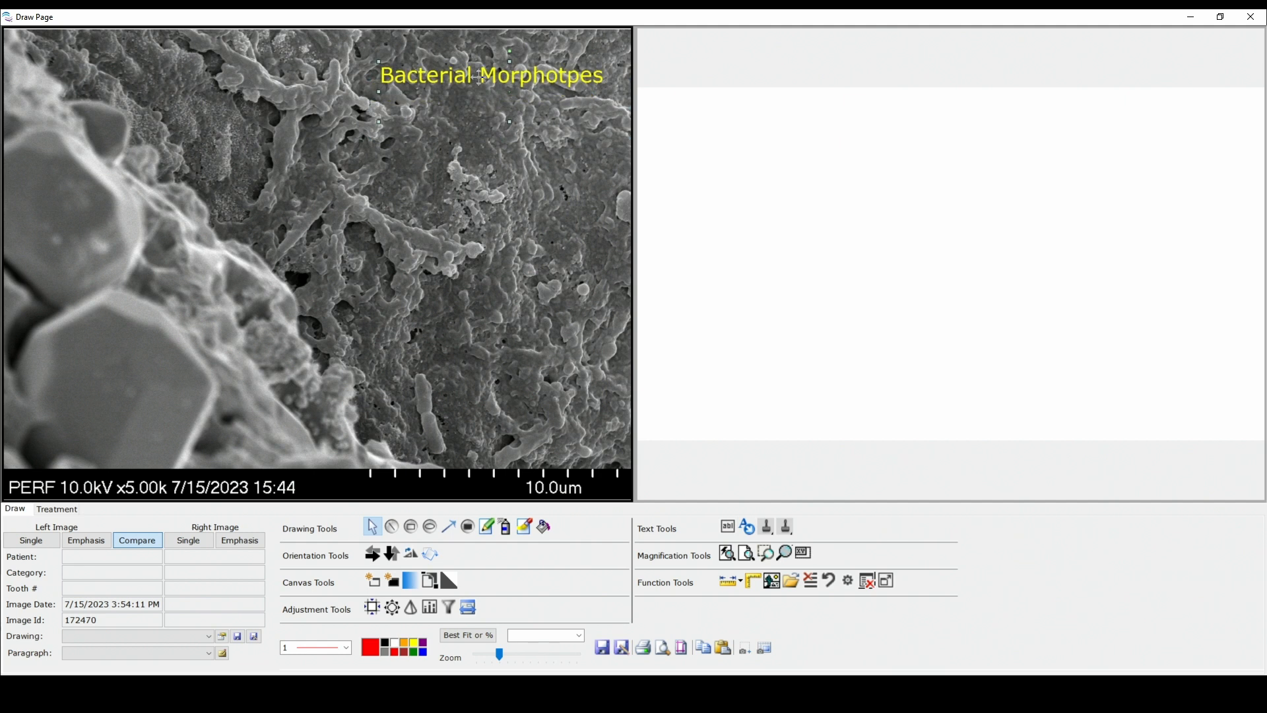
pyautogui.doubleClick(473, 77)
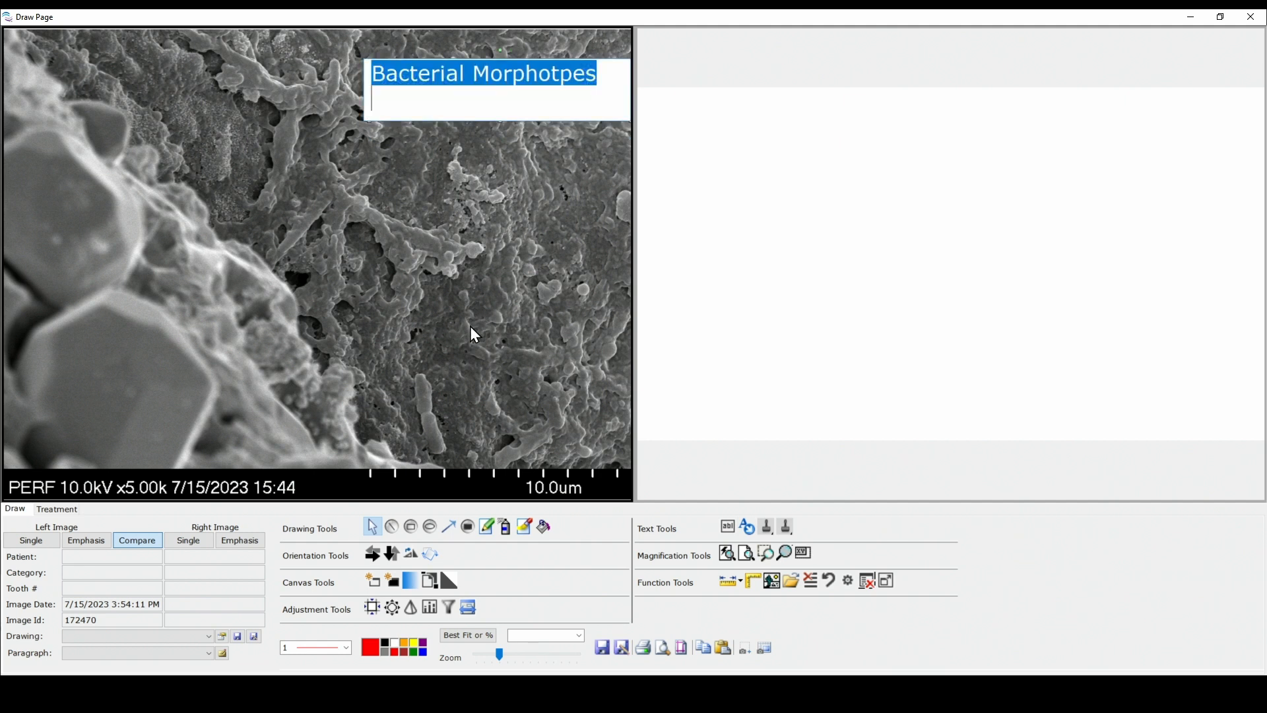
pyautogui.click(449, 527)
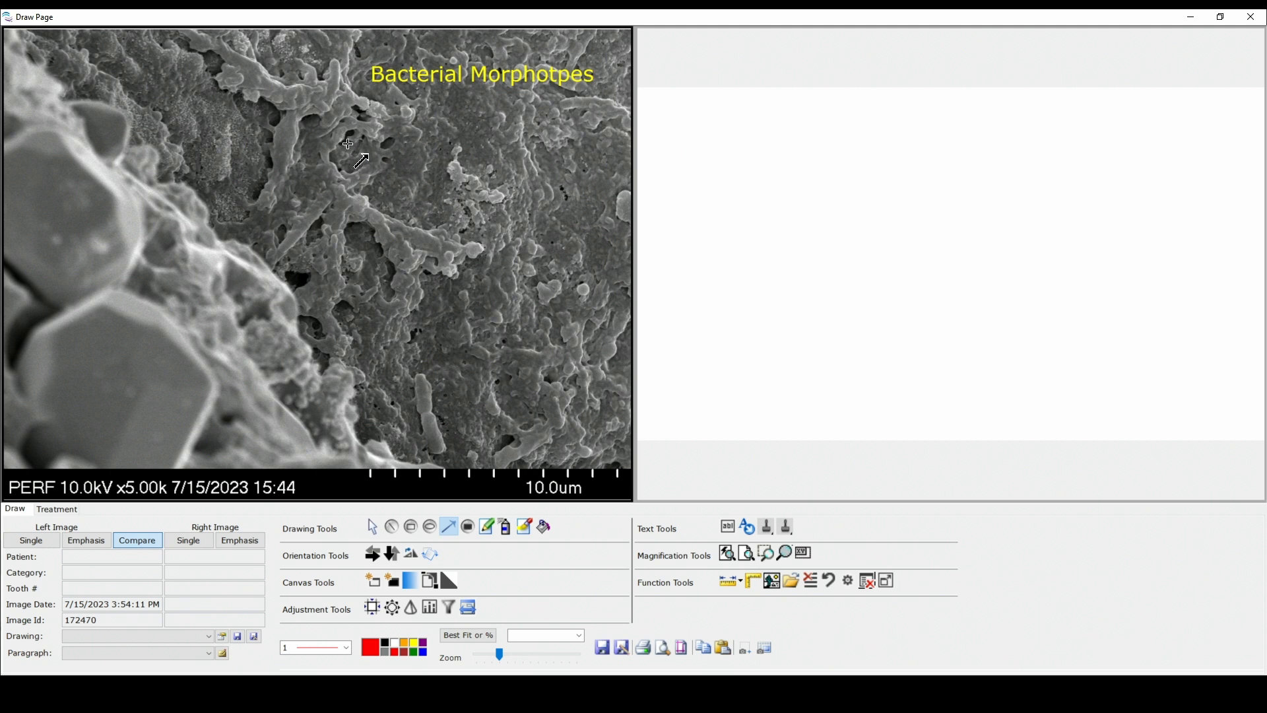
pyautogui.moveTo(337, 117)
pyautogui.mouseDown()
pyautogui.moveTo(432, 113)
pyautogui.moveTo(428, 92)
pyautogui.mouseUp()
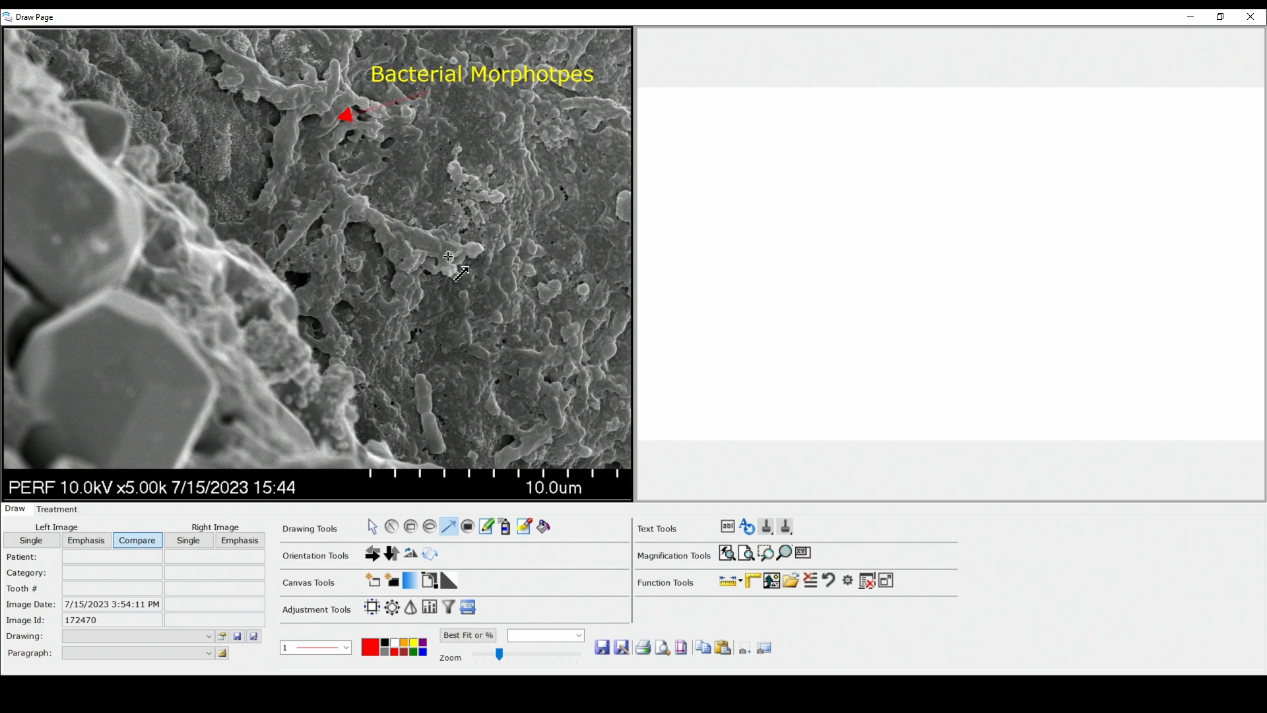
pyautogui.click(829, 580)
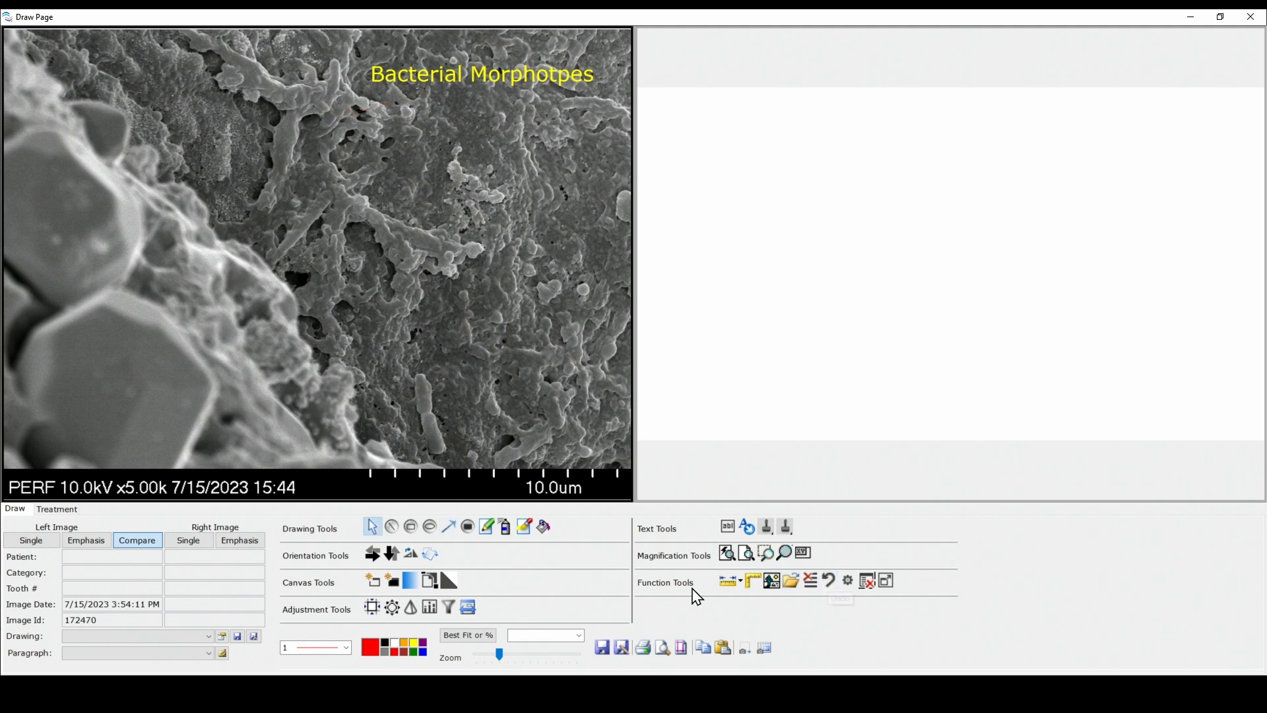
# - Draw four yellow arrows with line width 6 from the text label to separate bacterial structures in the image
pyautogui.click(414, 642)
pyautogui.click(349, 650)
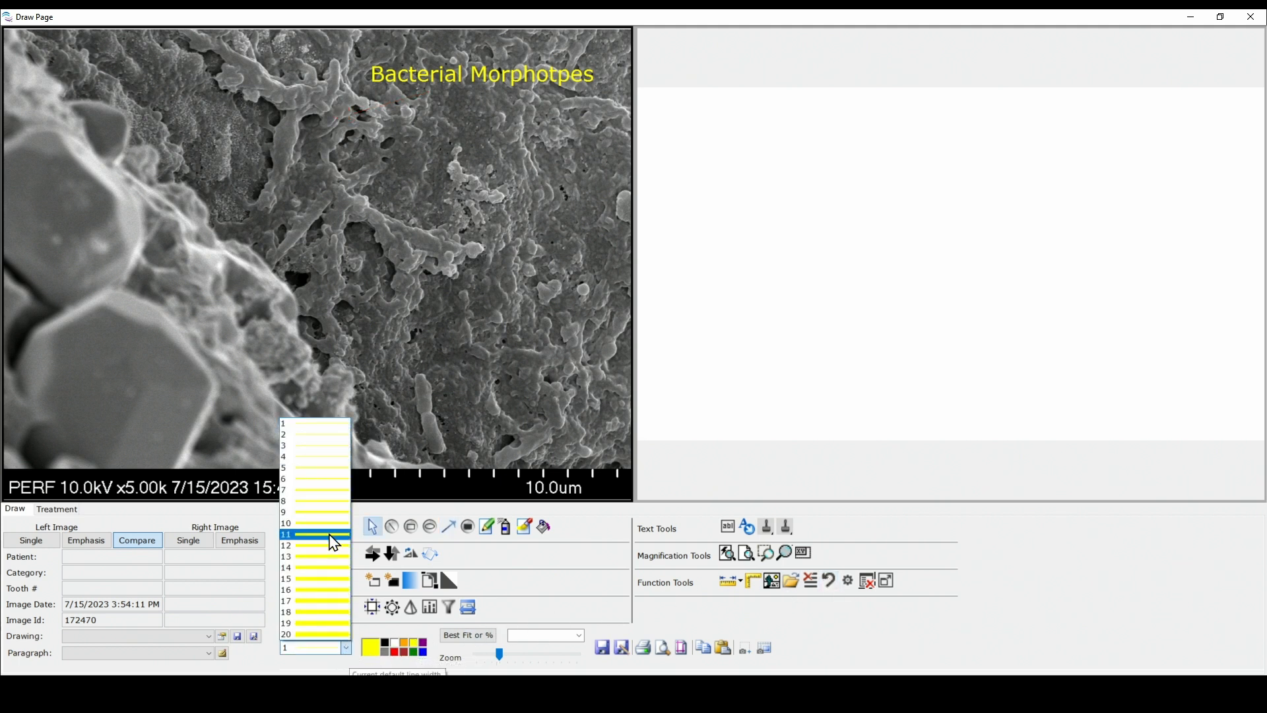
pyautogui.click(332, 486)
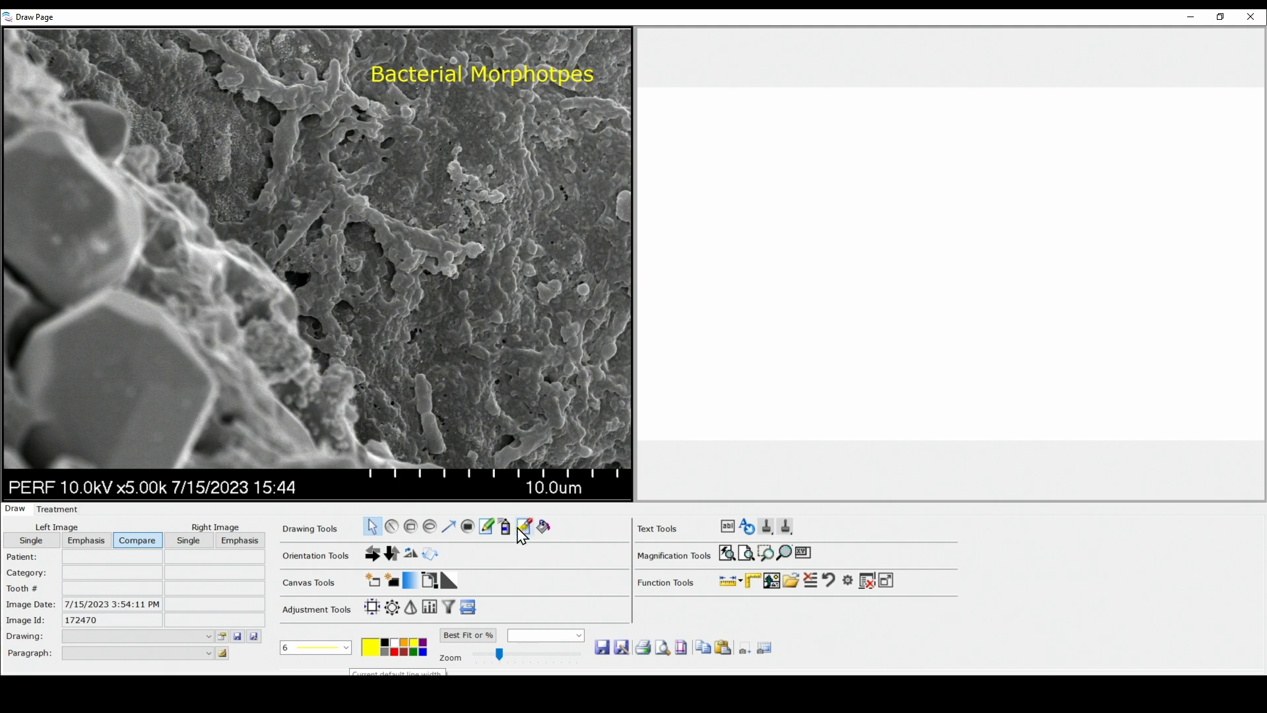
pyautogui.click(448, 525)
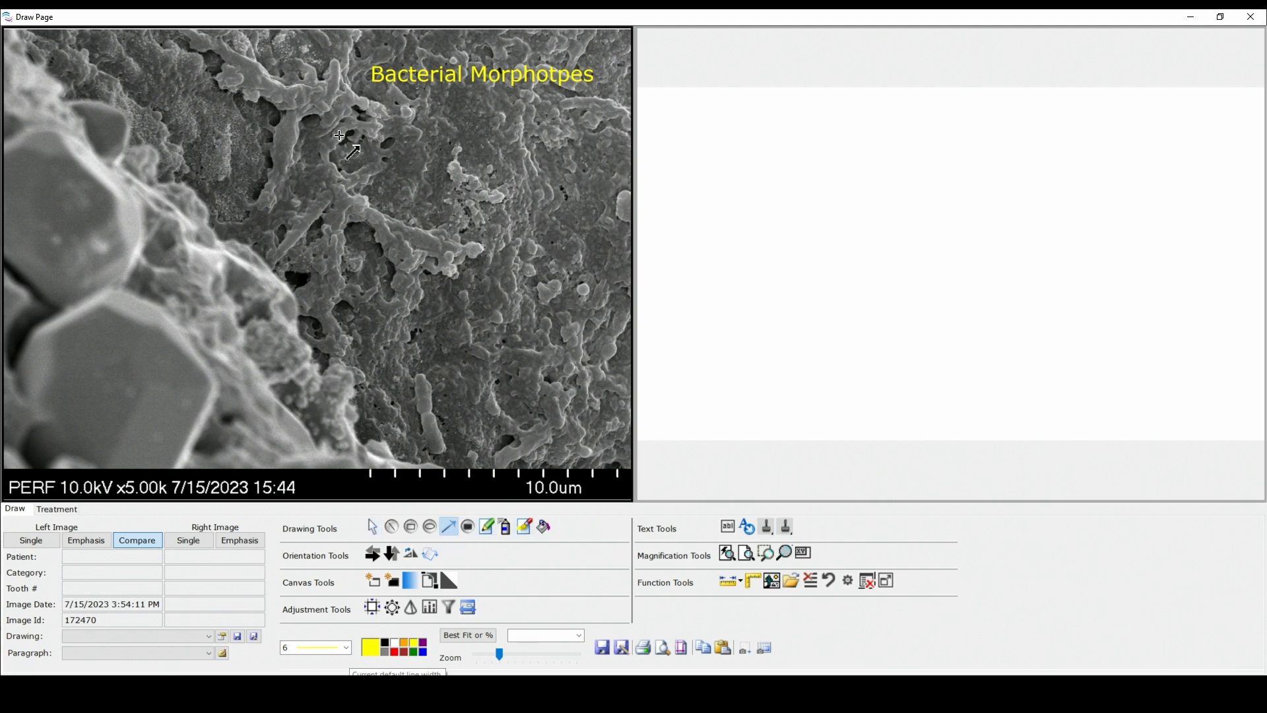
pyautogui.moveTo(345, 135); pyautogui.dragTo(424, 86)
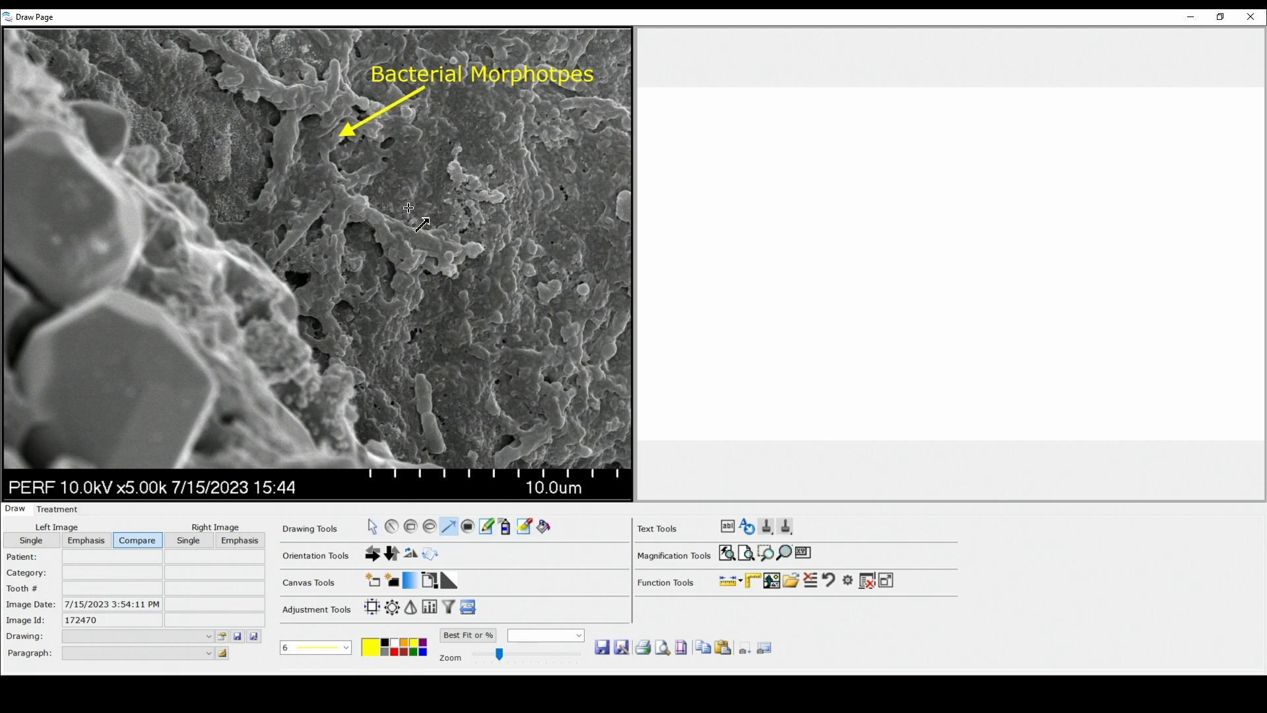
pyautogui.moveTo(398, 228); pyautogui.dragTo(451, 97)
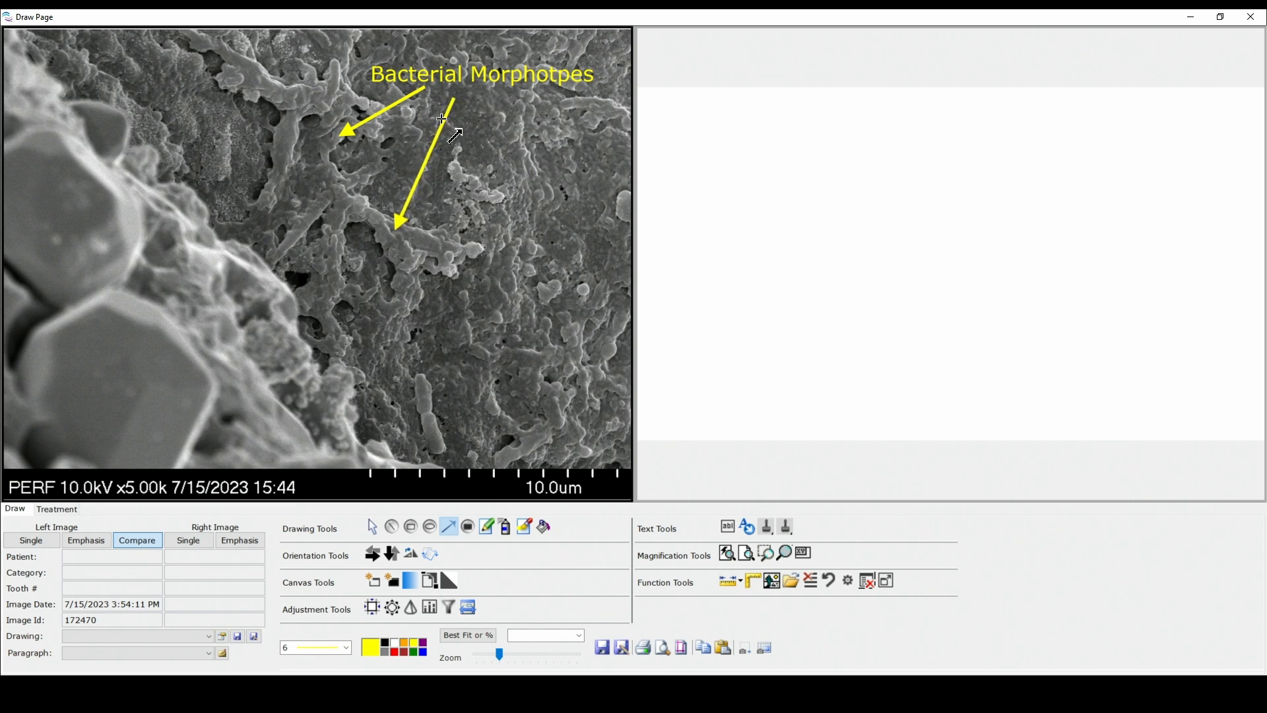
pyautogui.moveTo(439, 410)
pyautogui.mouseDown()
pyautogui.moveTo(468, 300)
pyautogui.moveTo(484, 106)
pyautogui.mouseUp()
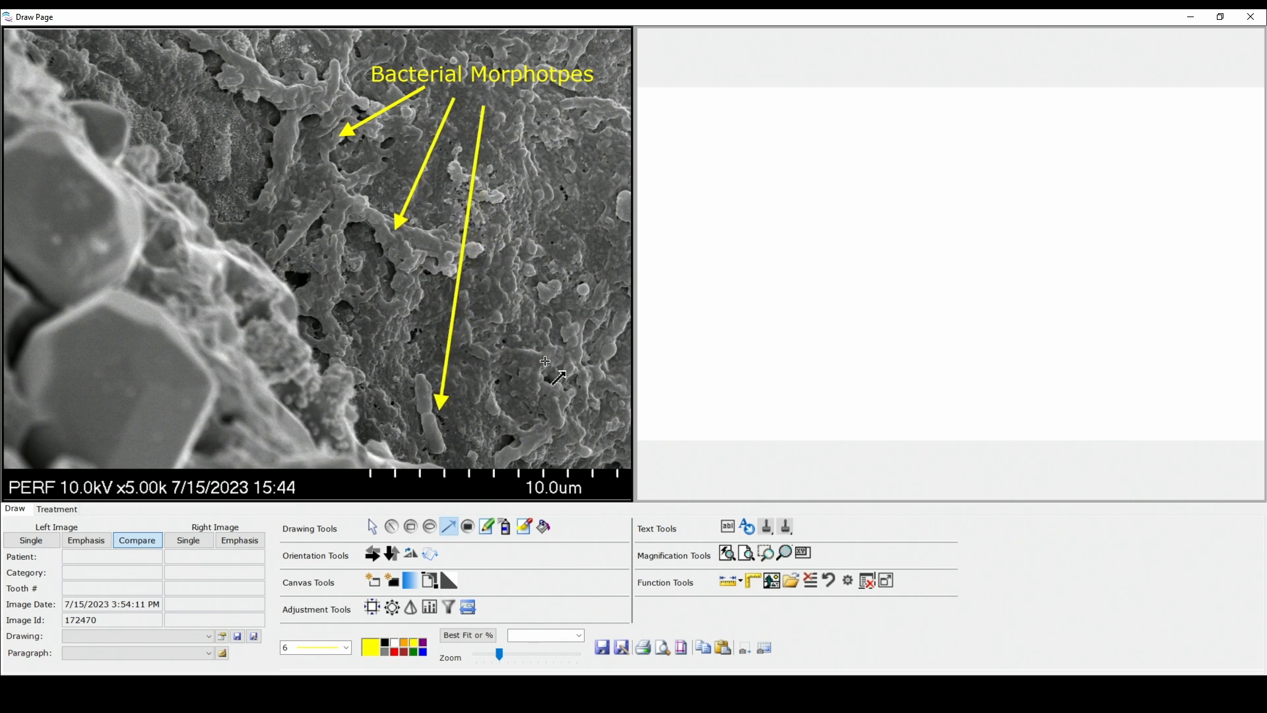
pyautogui.moveTo(542, 421)
pyautogui.mouseDown()
pyautogui.moveTo(557, 168)
pyautogui.moveTo(528, 112)
pyautogui.mouseUp()
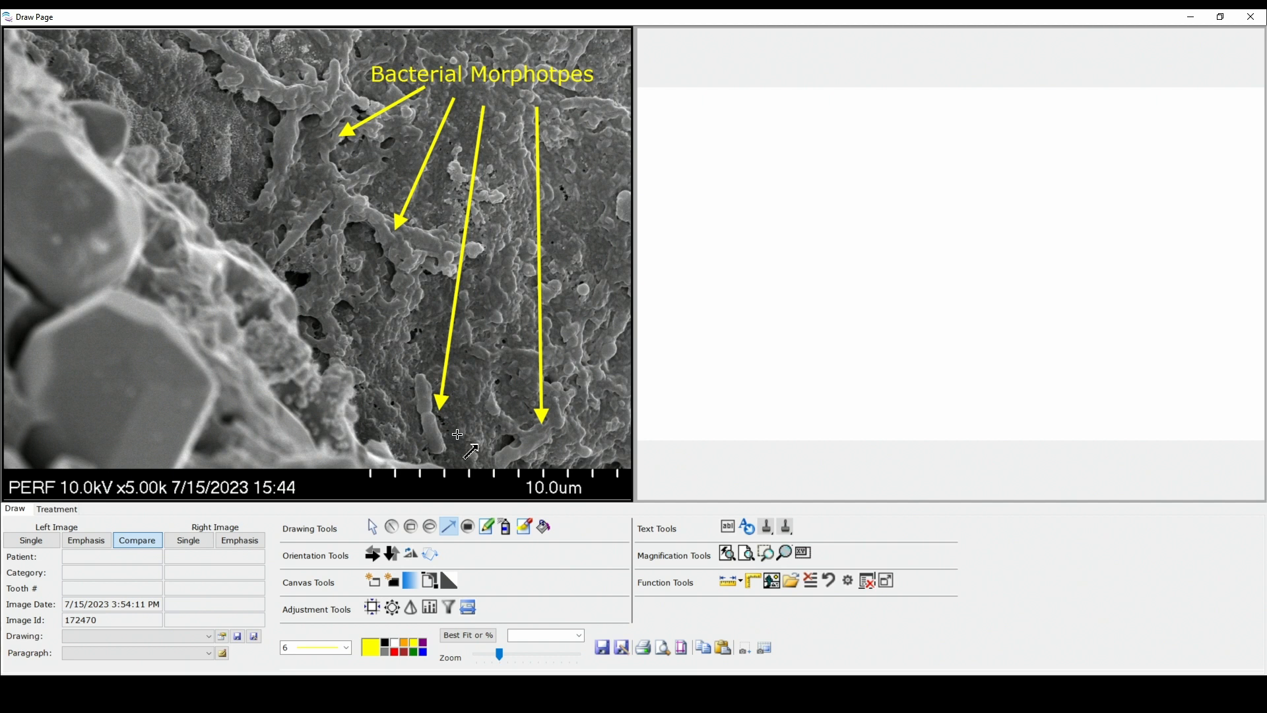
pyautogui.click(371, 526)
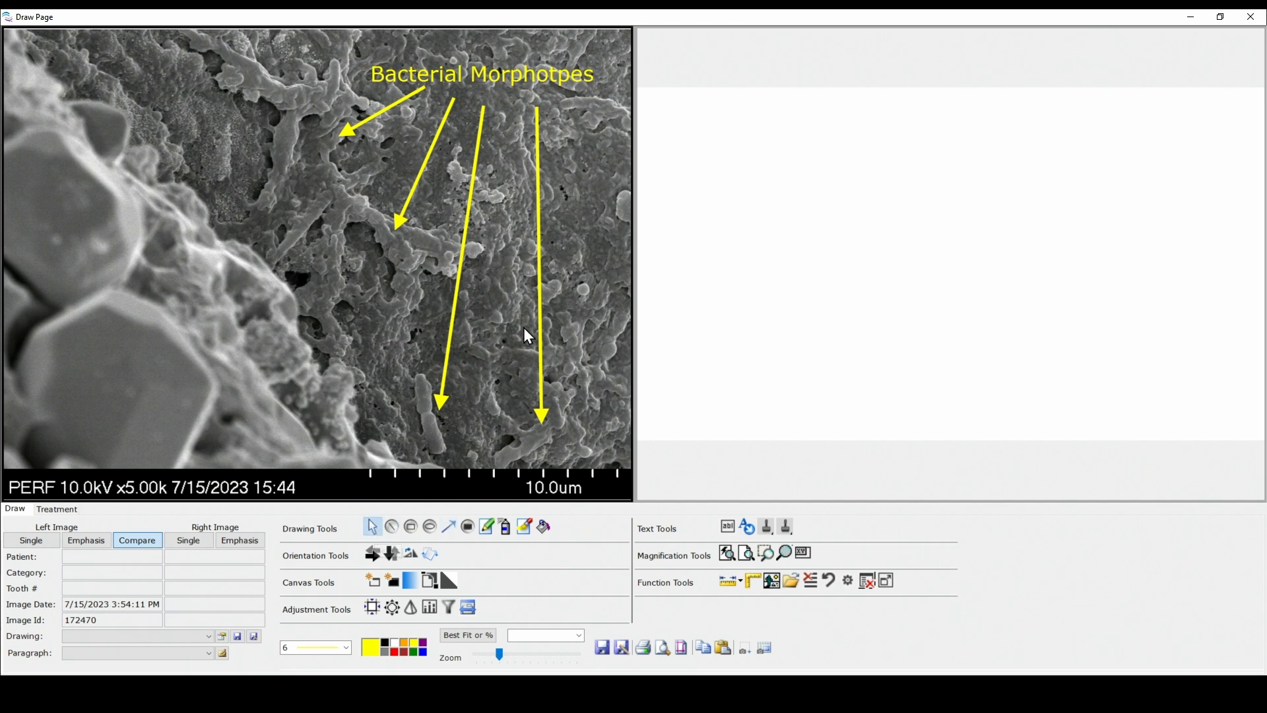
# - Correct the label's spelling to "Bacterial Morphotypes"
pyautogui.rightClick(527, 78)
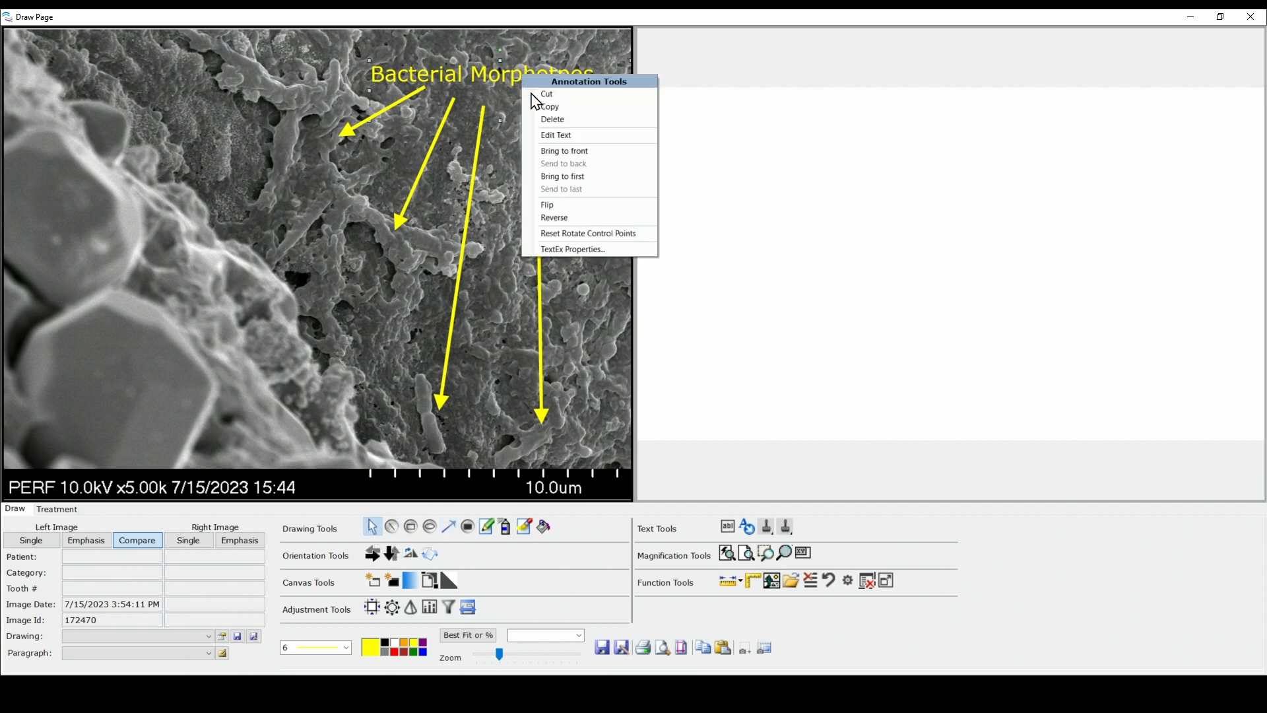
pyautogui.click(563, 135)
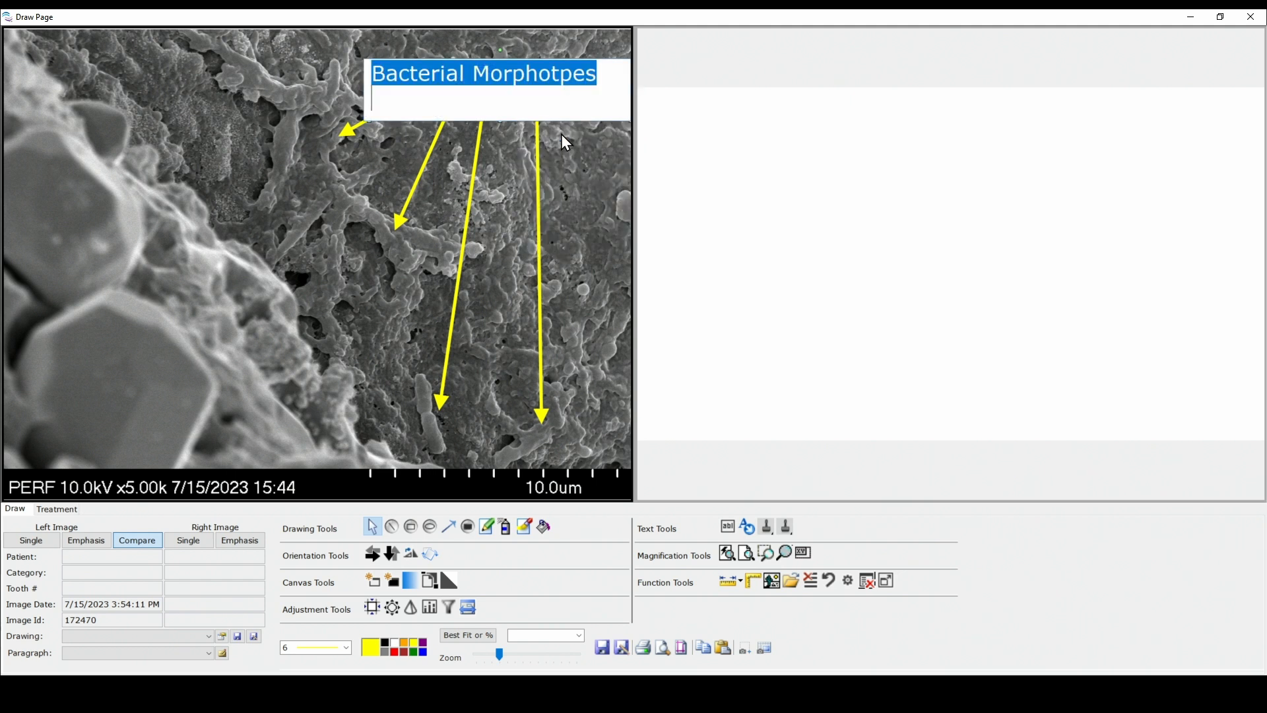
pyautogui.click(559, 72)
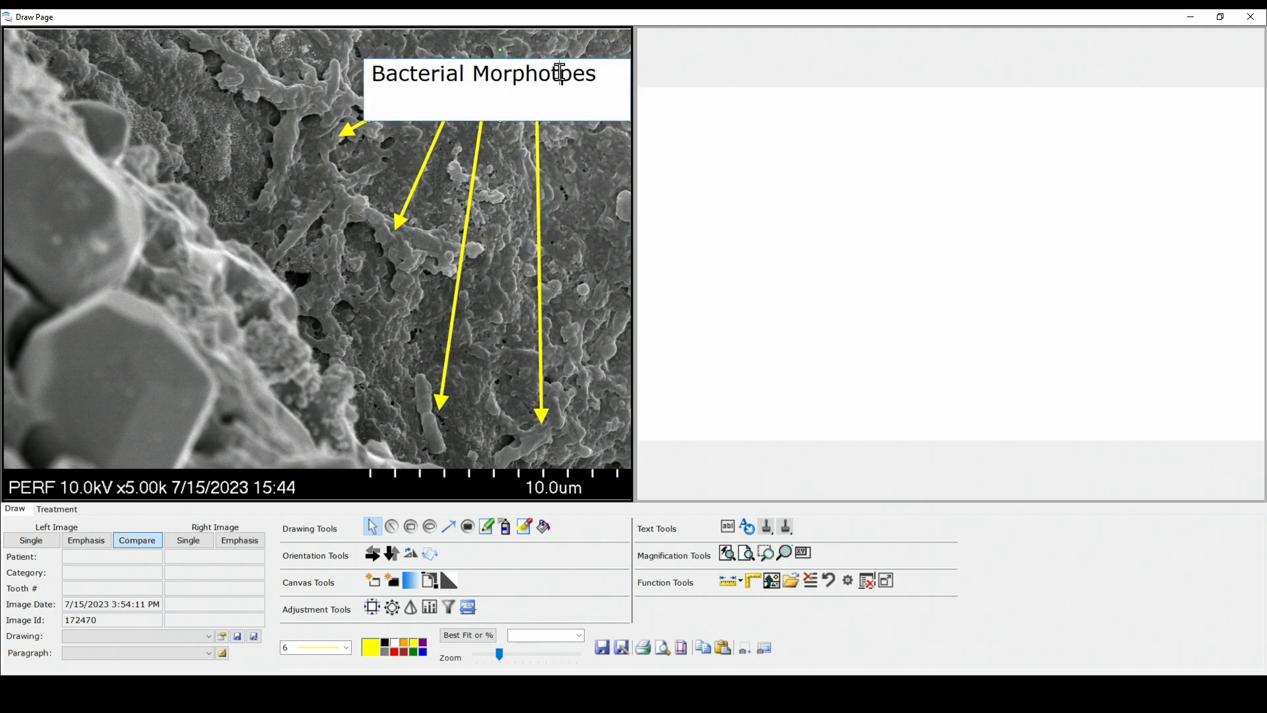
pyautogui.write('y')
pyautogui.click(580, 153)
# - Set the "Bacterial Morphotypes" label's text background color to Black in its TextEx properties
pyautogui.click(517, 71)
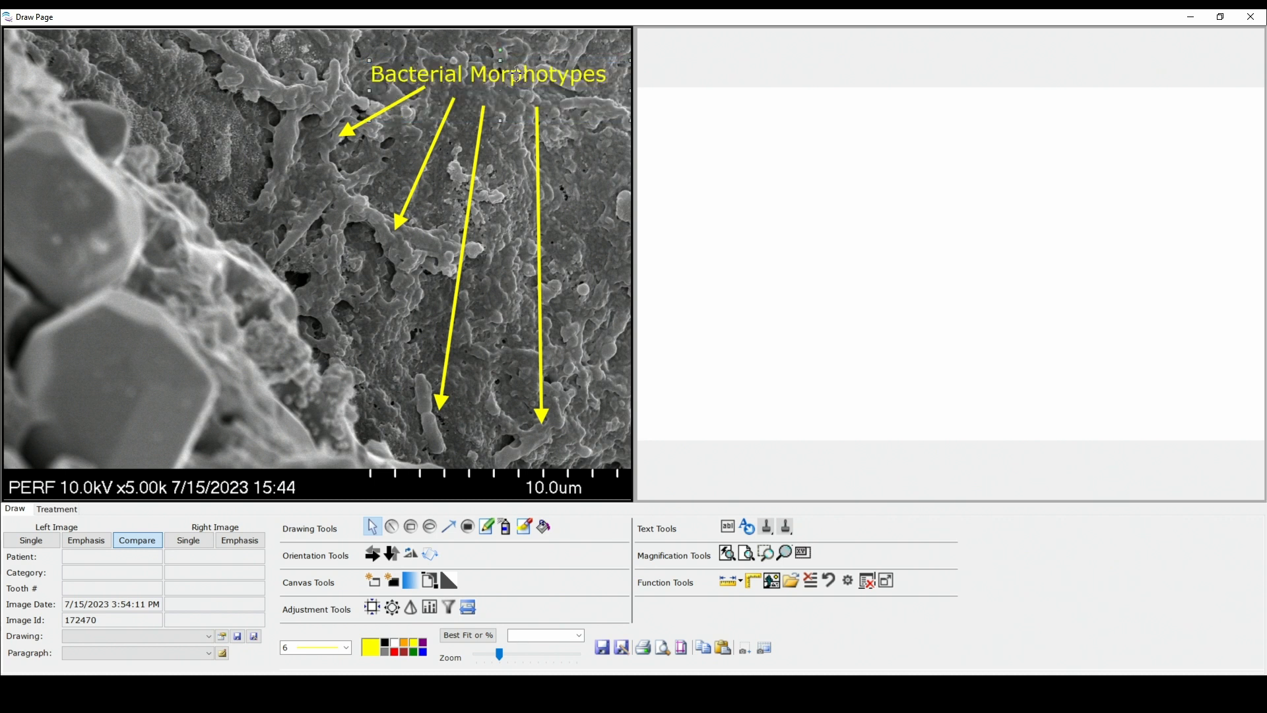
pyautogui.rightClick(516, 75)
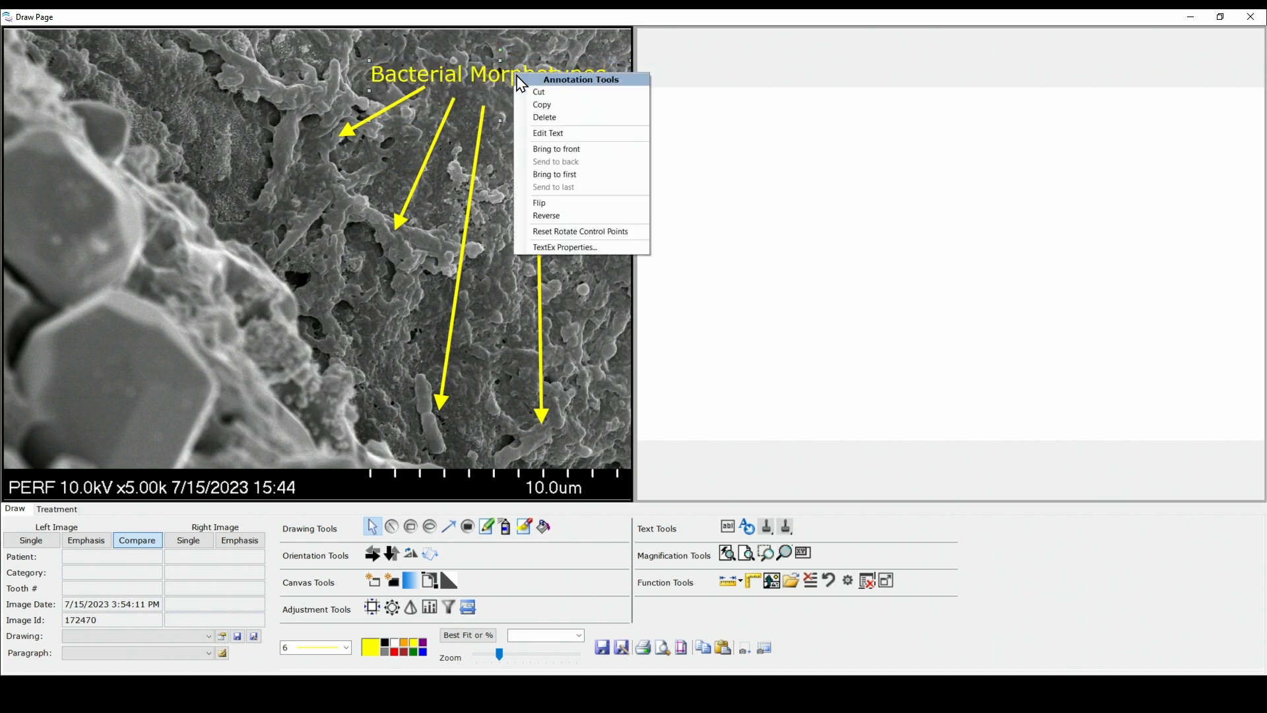
pyautogui.click(572, 250)
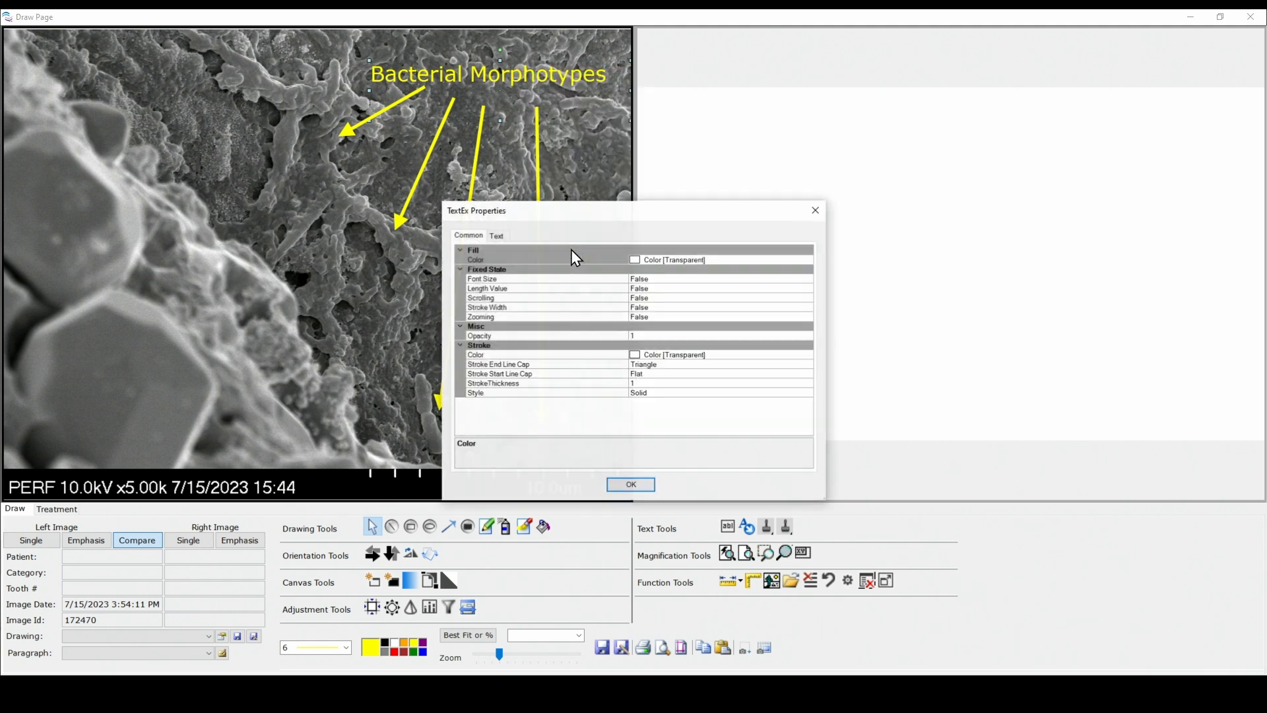
pyautogui.click(497, 237)
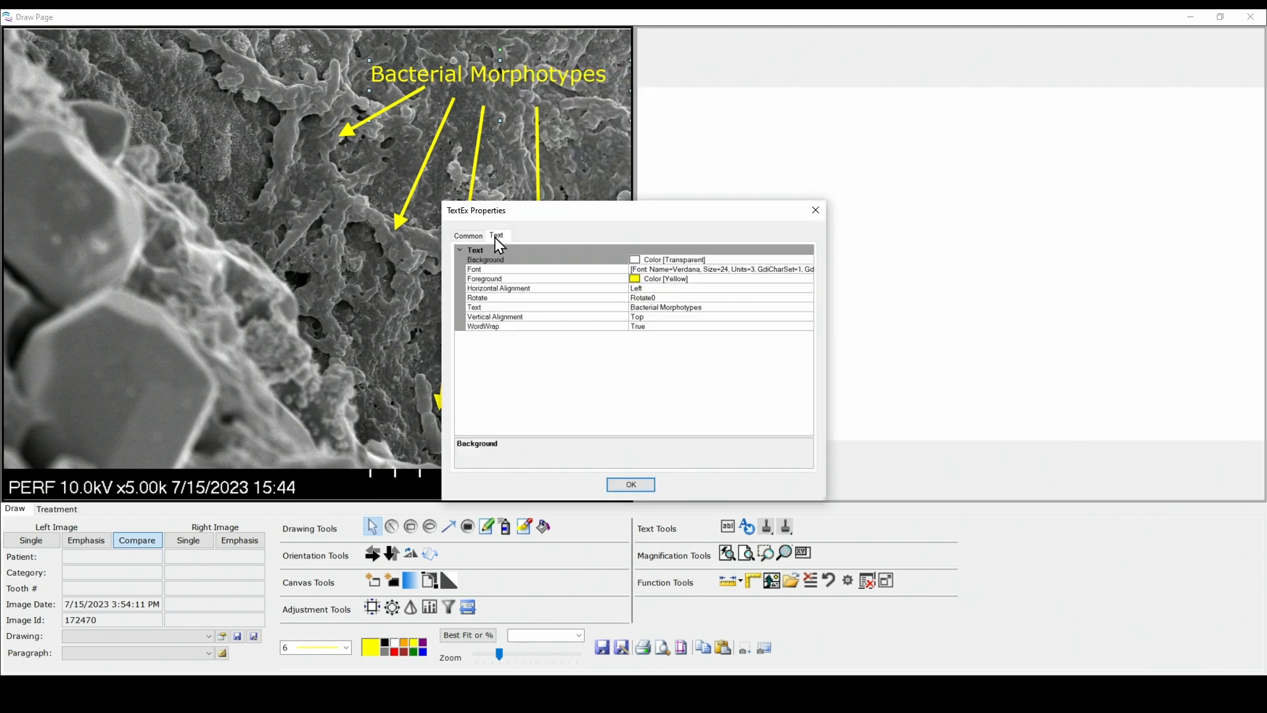
pyautogui.click(638, 262)
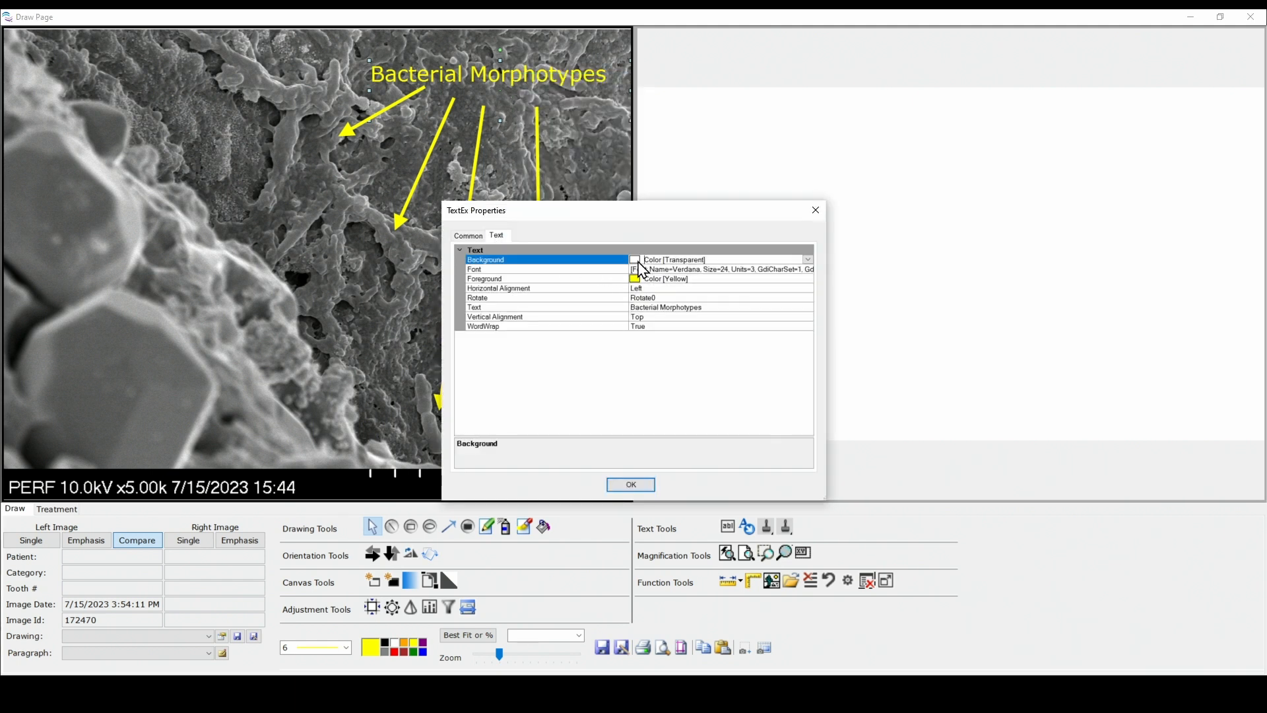
pyautogui.click(808, 260)
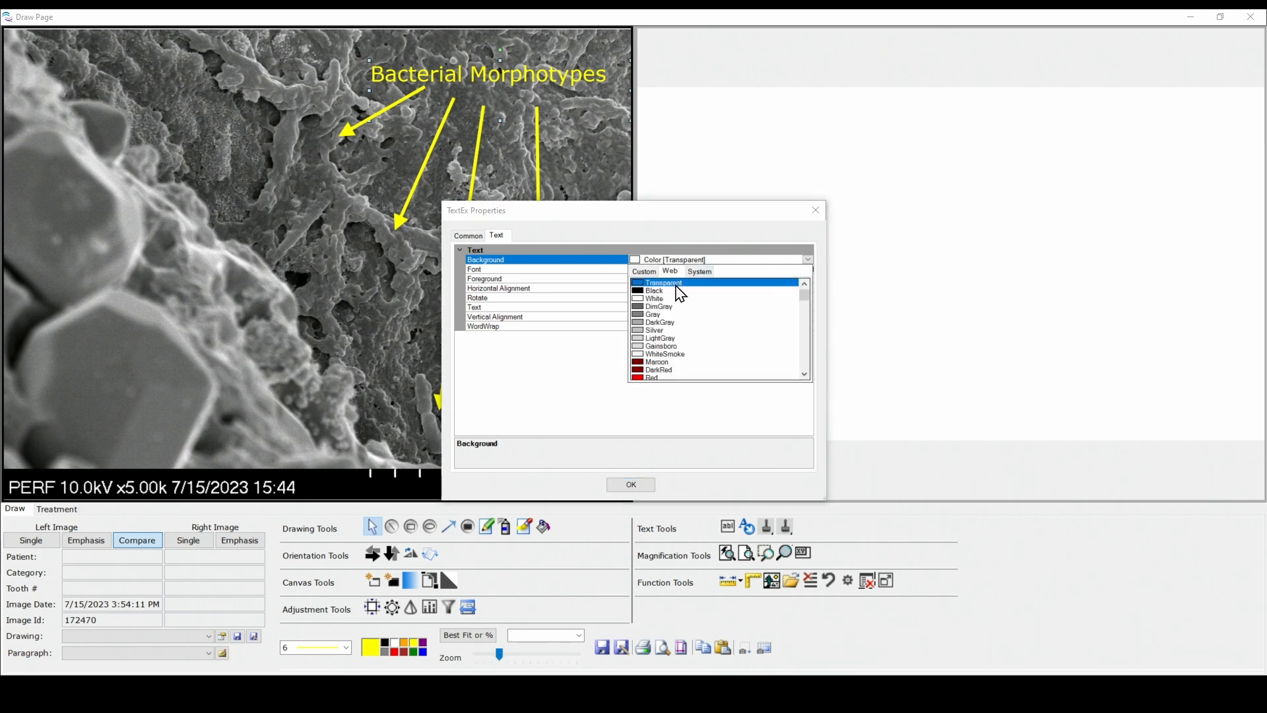
pyautogui.click(650, 291)
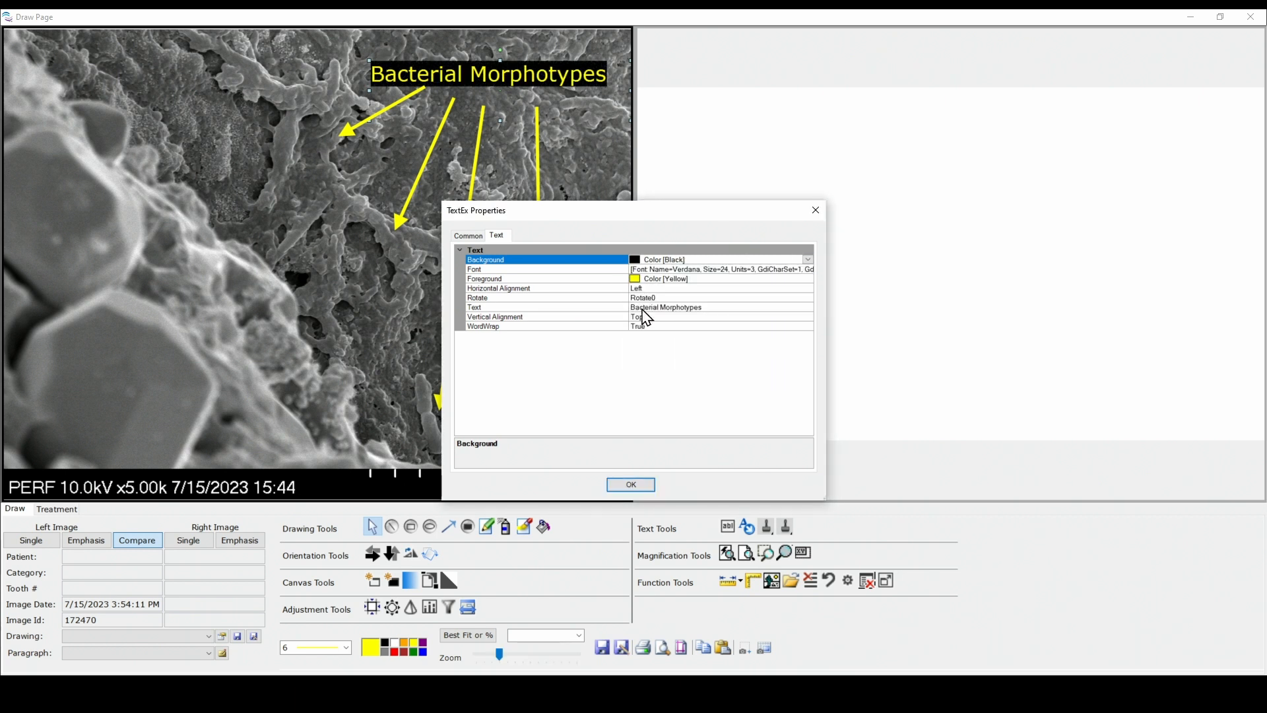
pyautogui.click(640, 483)
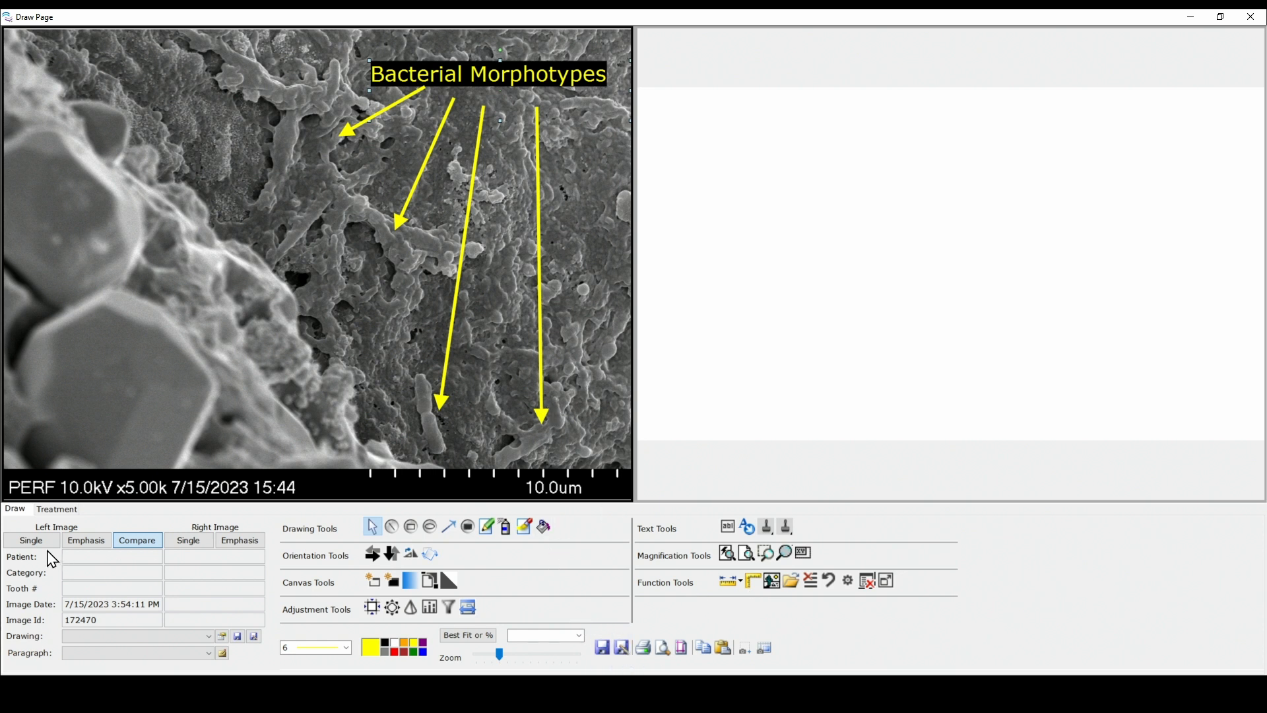
# - Show the annotated image alone, save it as a copy to the Distal root Area 4 library folder dated 7/15/2023, and close the drawing window
pyautogui.click(29, 545)
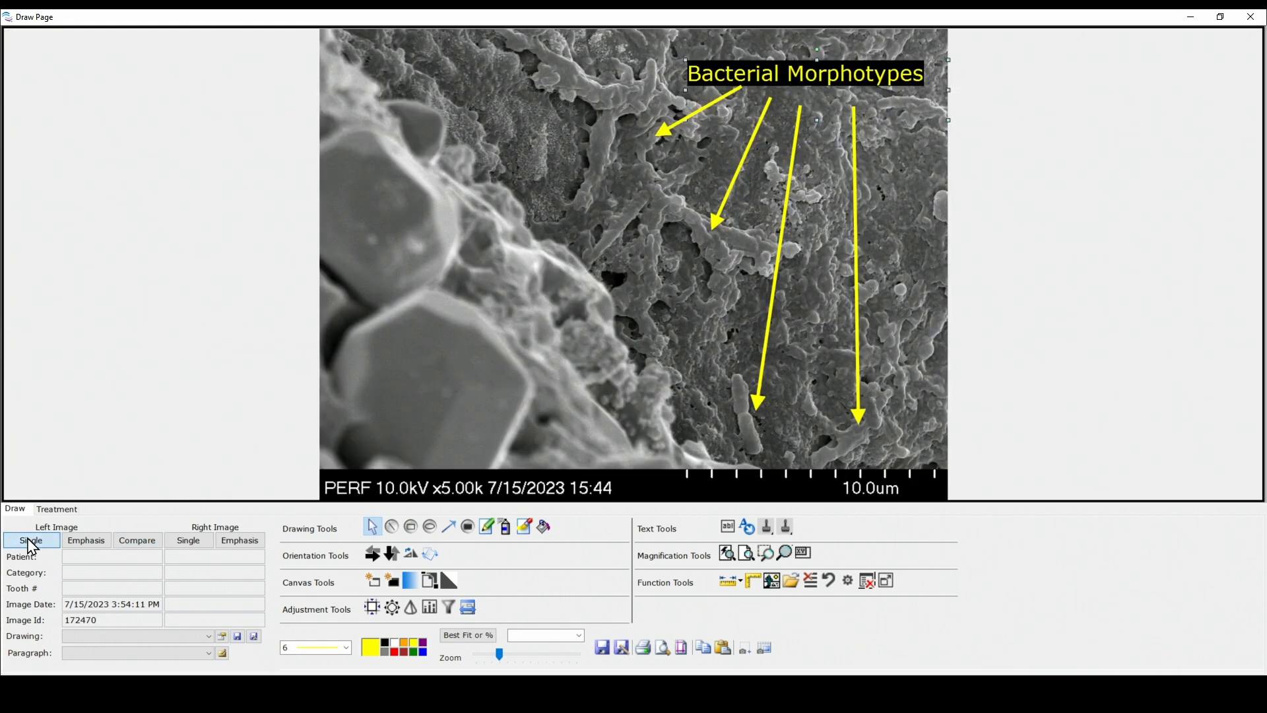
pyautogui.click(625, 652)
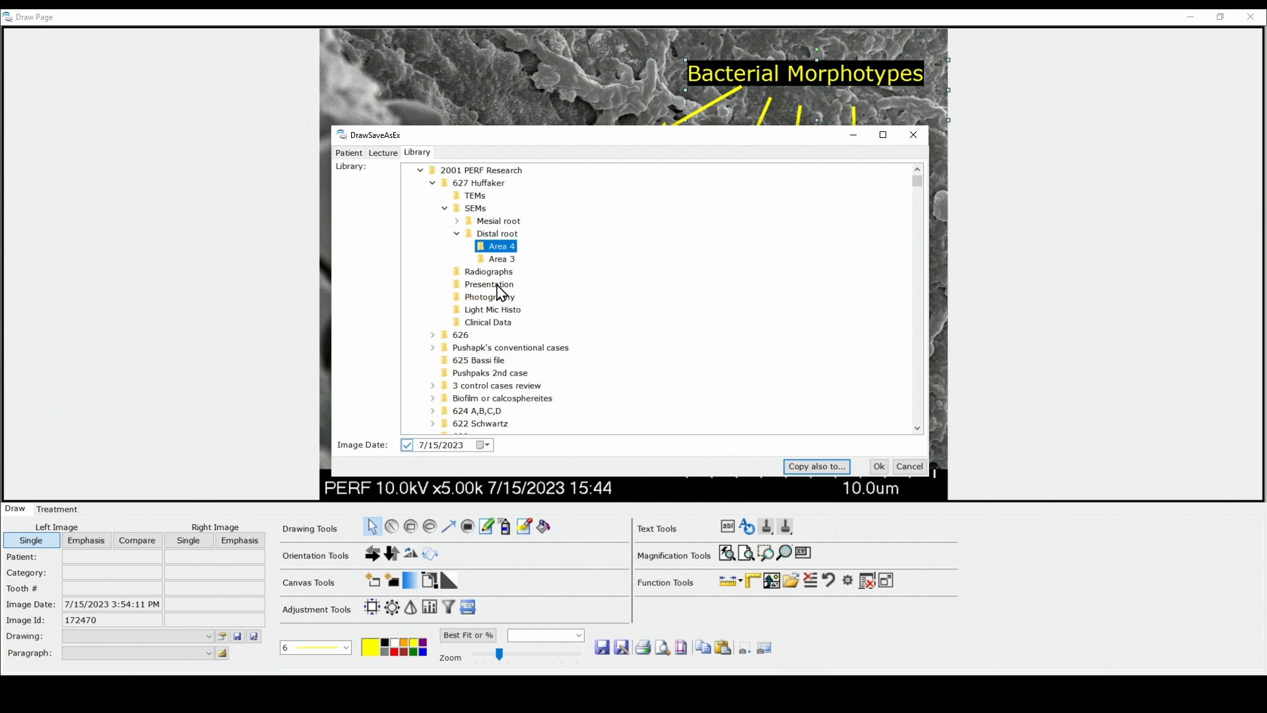
pyautogui.click(881, 469)
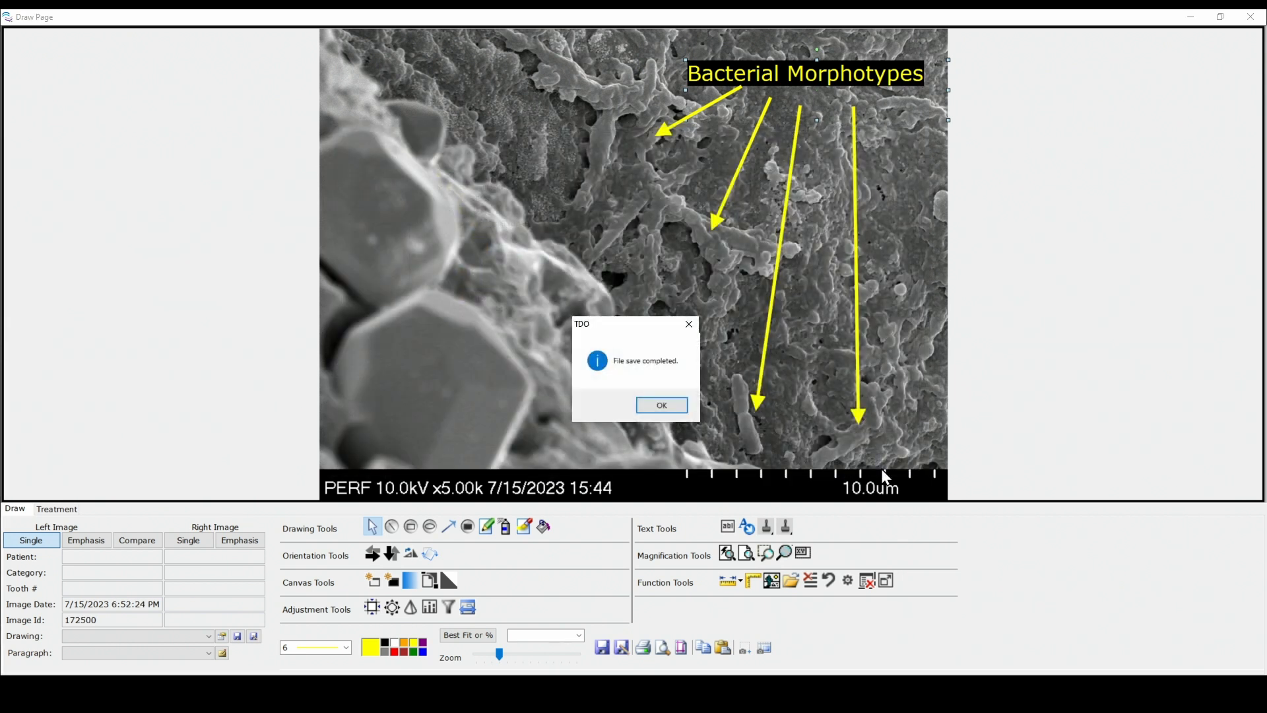
pyautogui.press('Return')
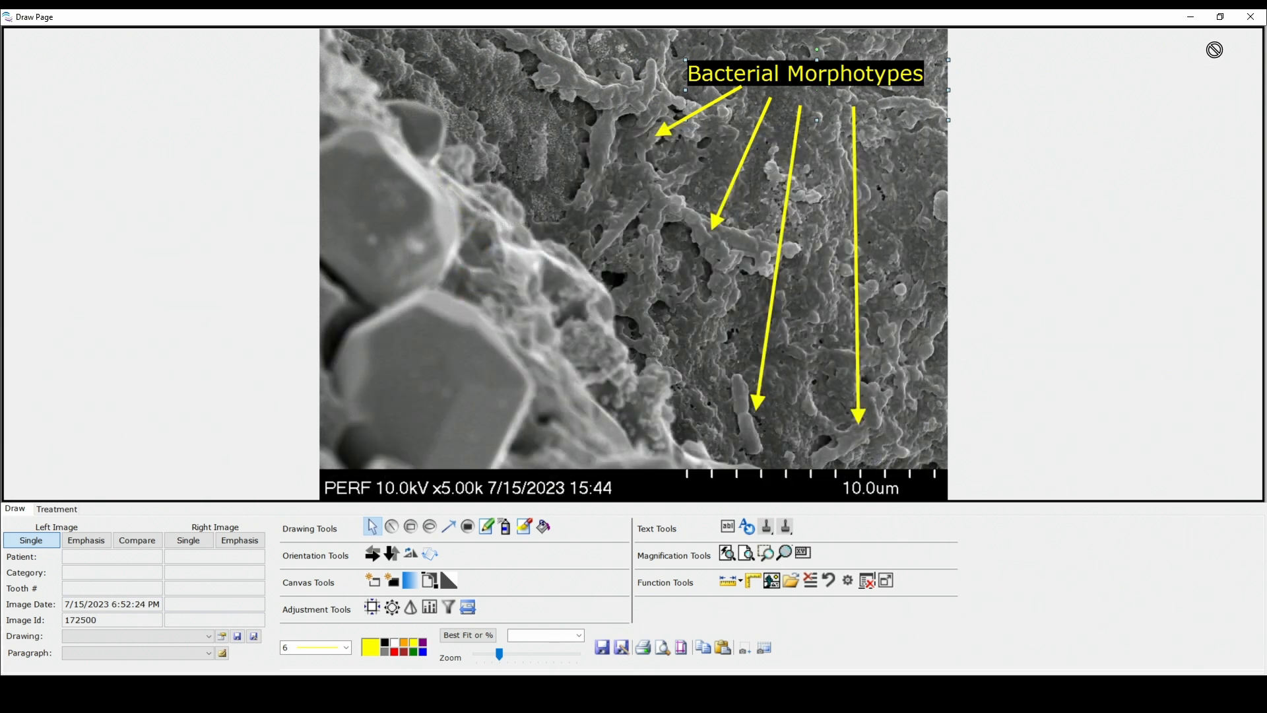
pyautogui.click(1250, 17)
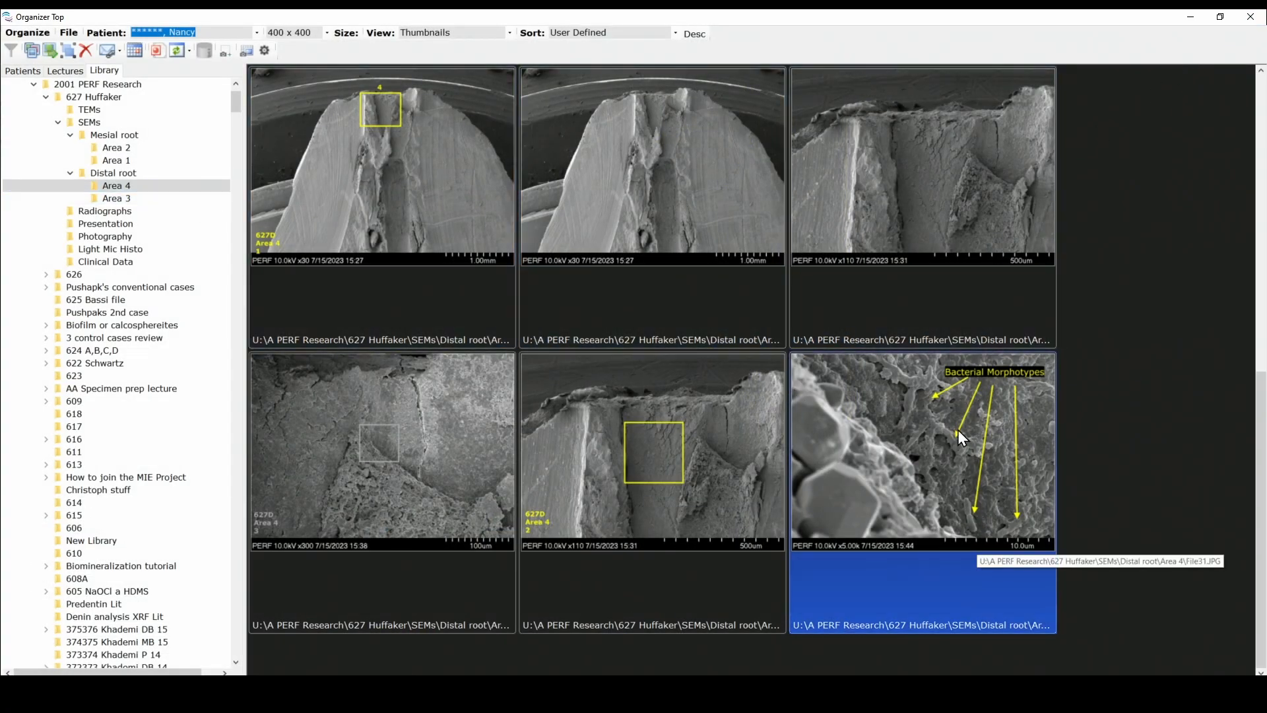
# - Copy the annotated "Bacterial Morphotypes" image from Area 4 into the 627 case's Presentation folder
pyautogui.rightClick(894, 469)
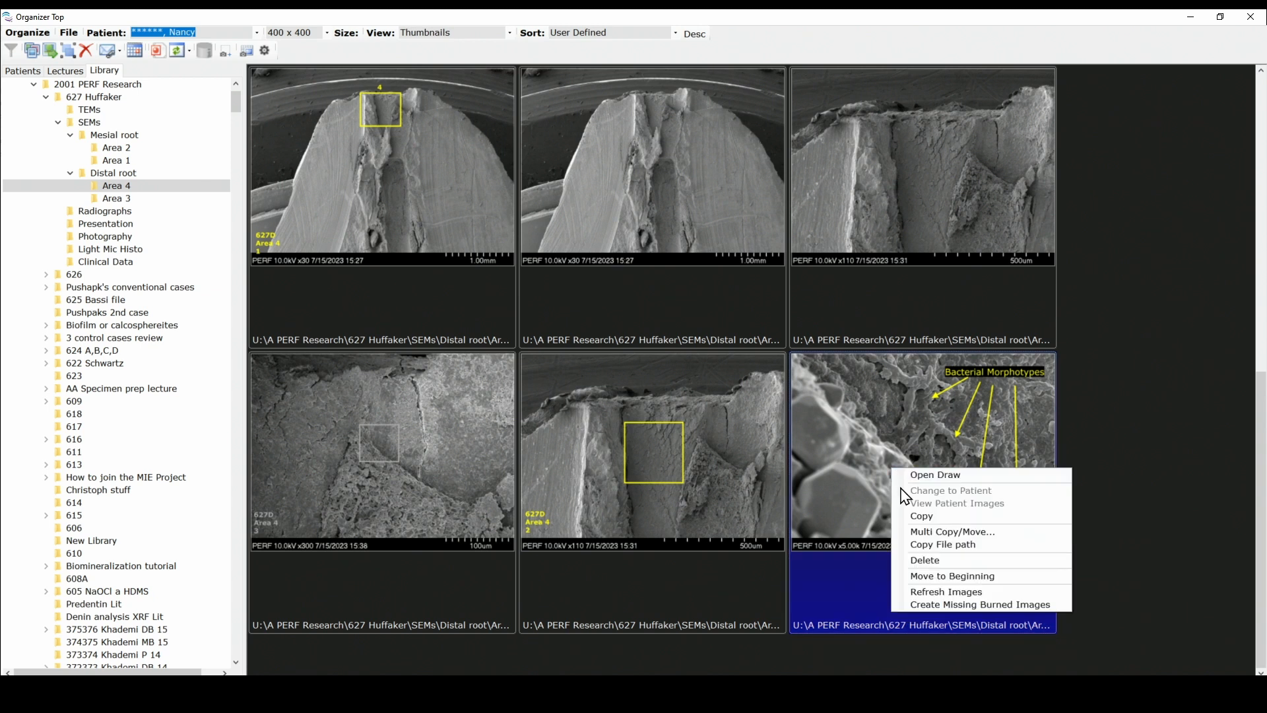
pyautogui.click(931, 516)
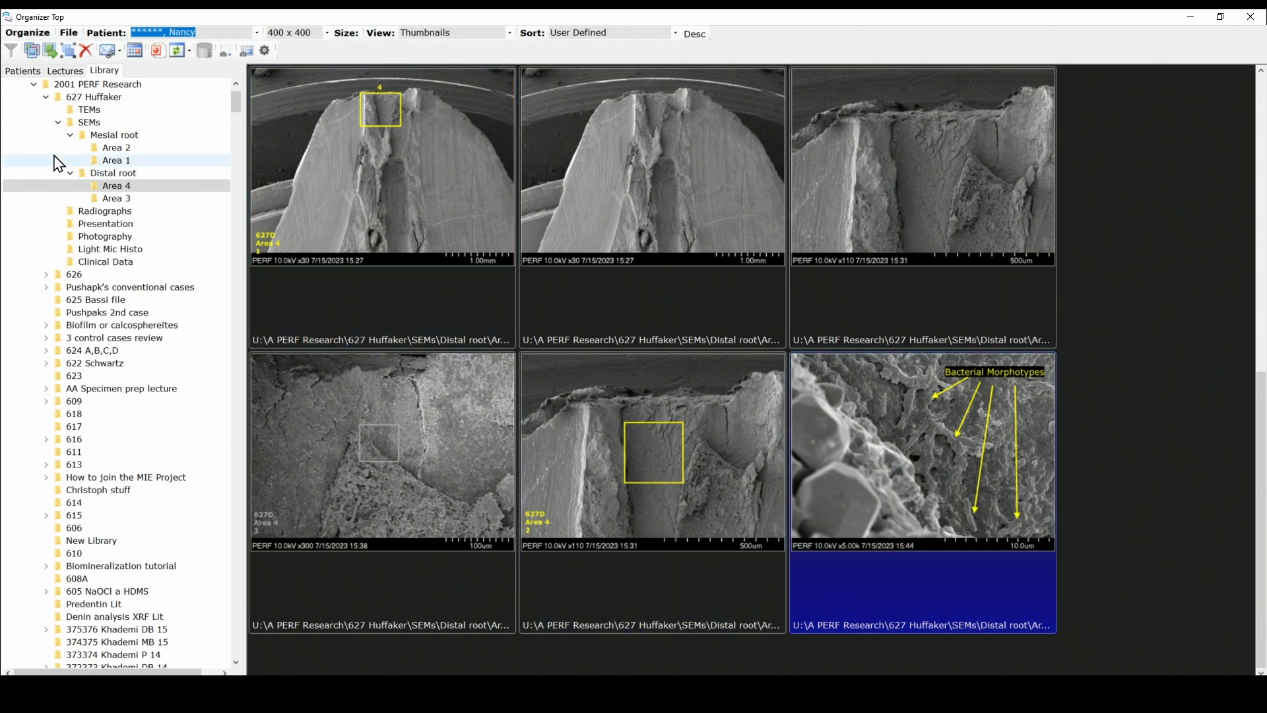
pyautogui.click(161, 224)
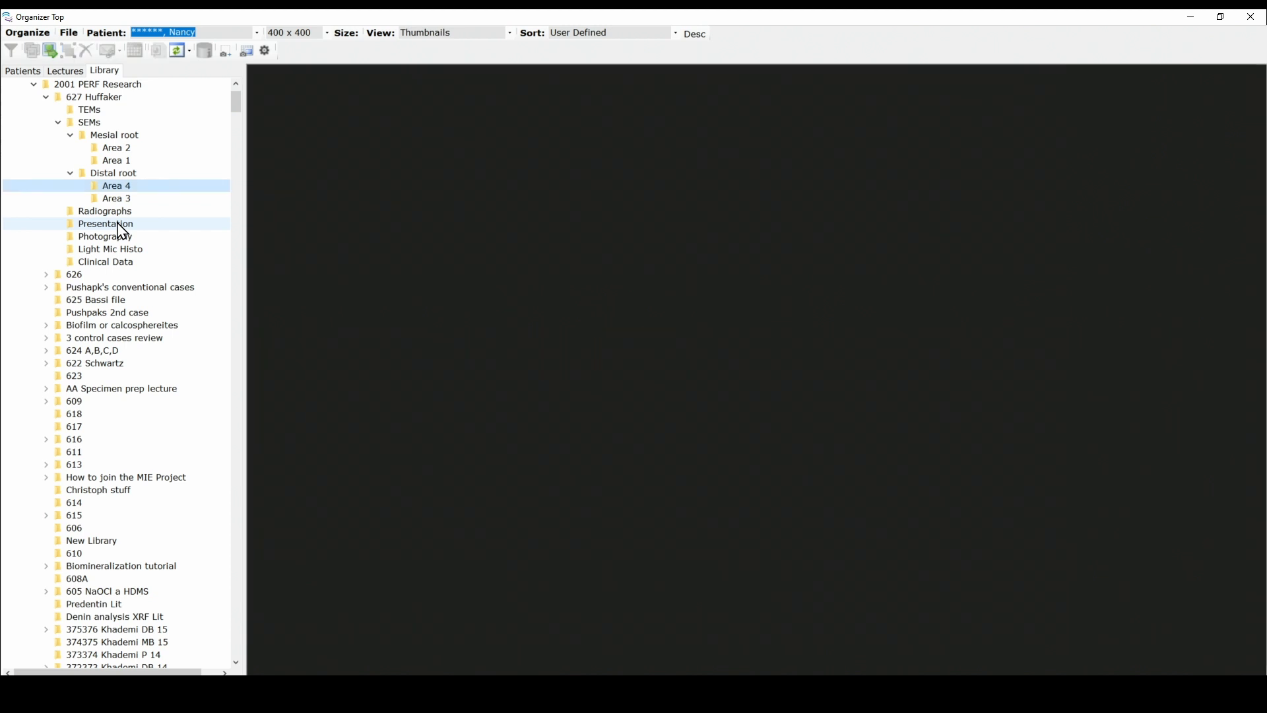
pyautogui.rightClick(484, 195)
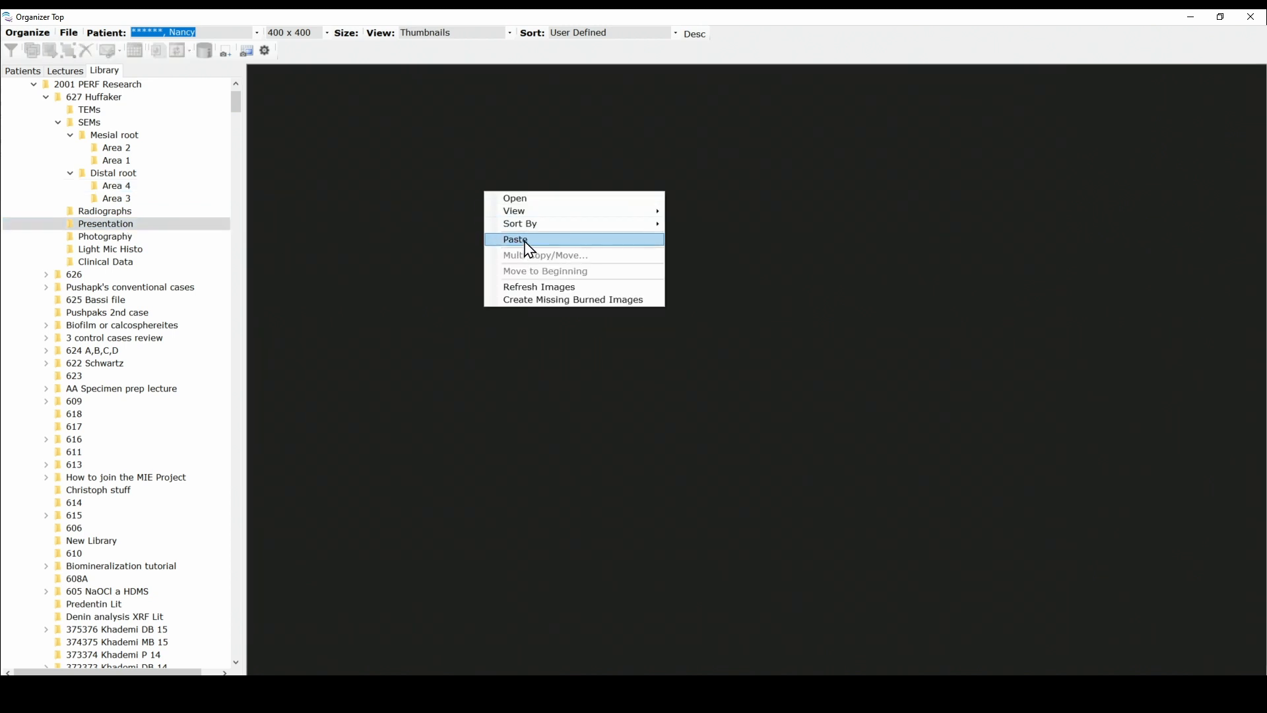
pyautogui.click(522, 242)
pyautogui.press('Return')
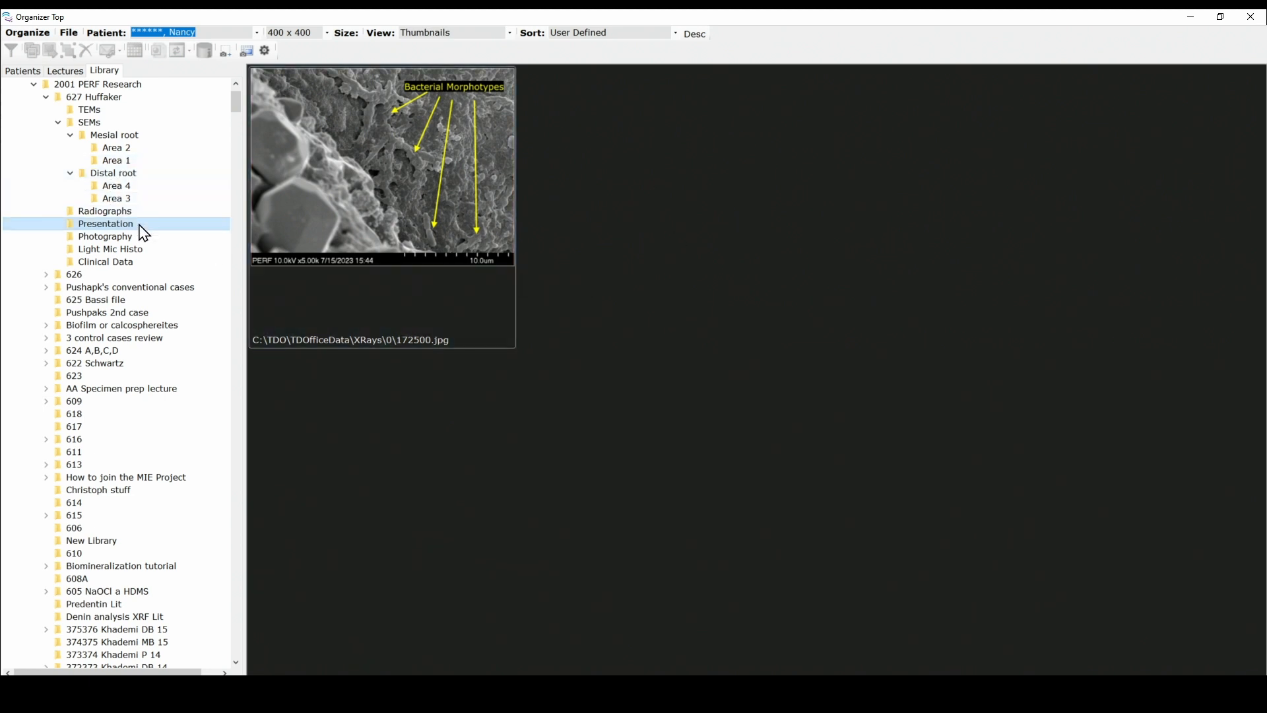
# - Open the "TDO slides used in Thoughts" folder inside the 626 case's Presentation folder
pyautogui.click(81, 275)
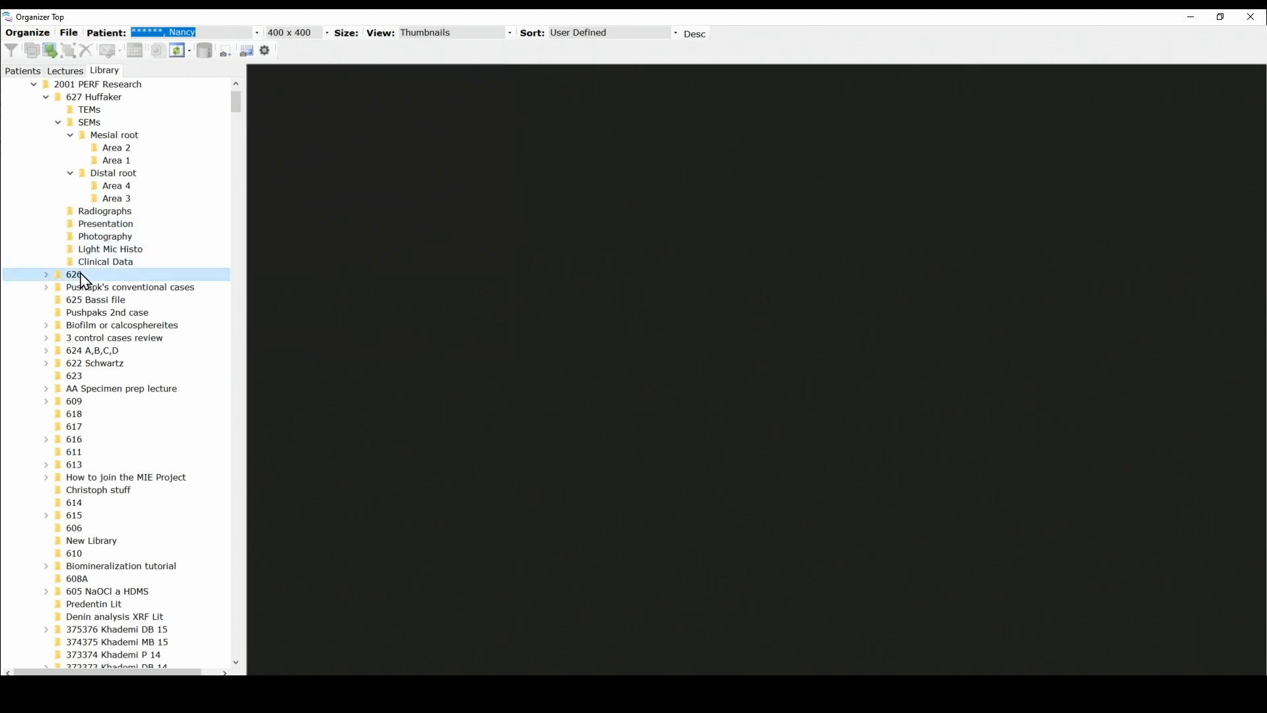
pyautogui.click(46, 276)
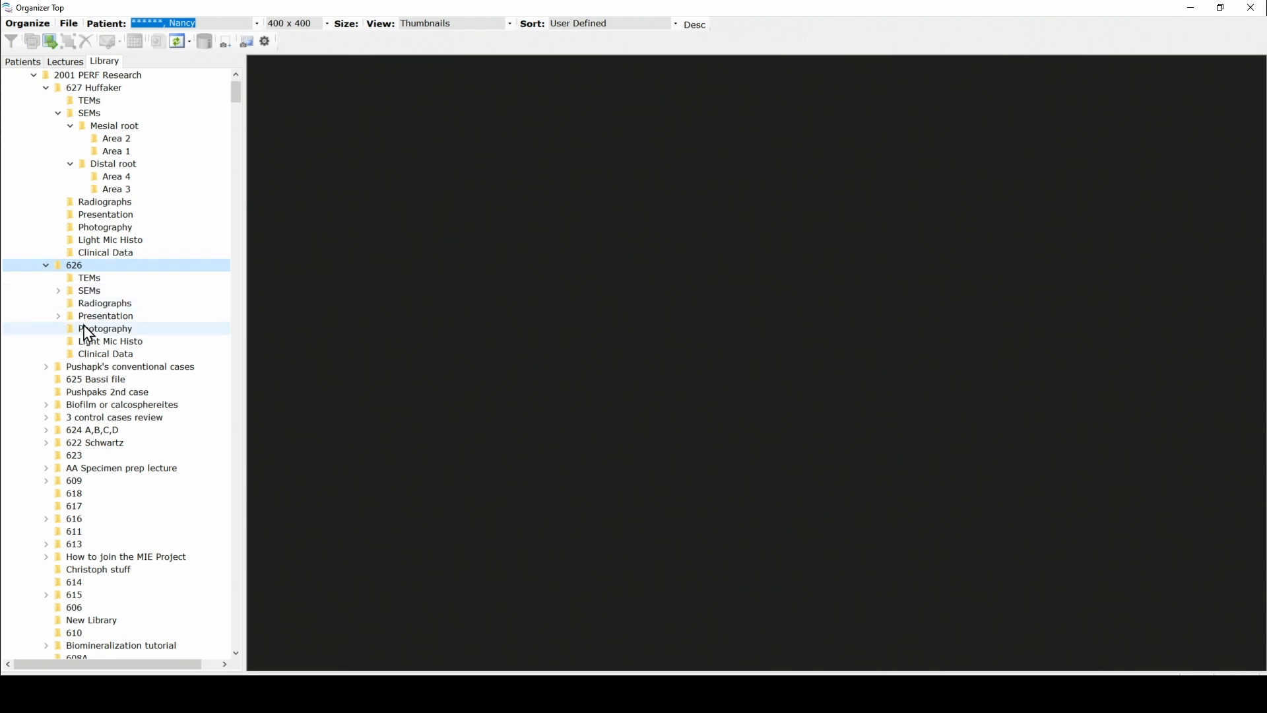
pyautogui.click(60, 316)
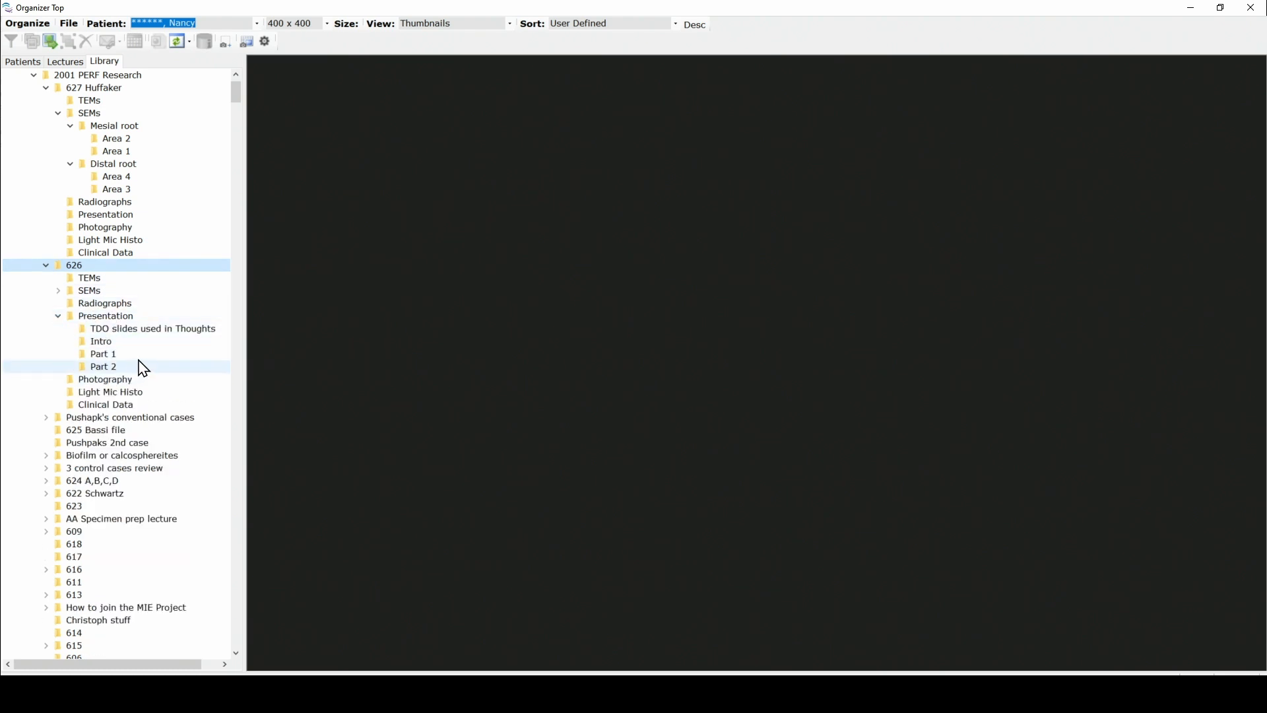
pyautogui.click(141, 329)
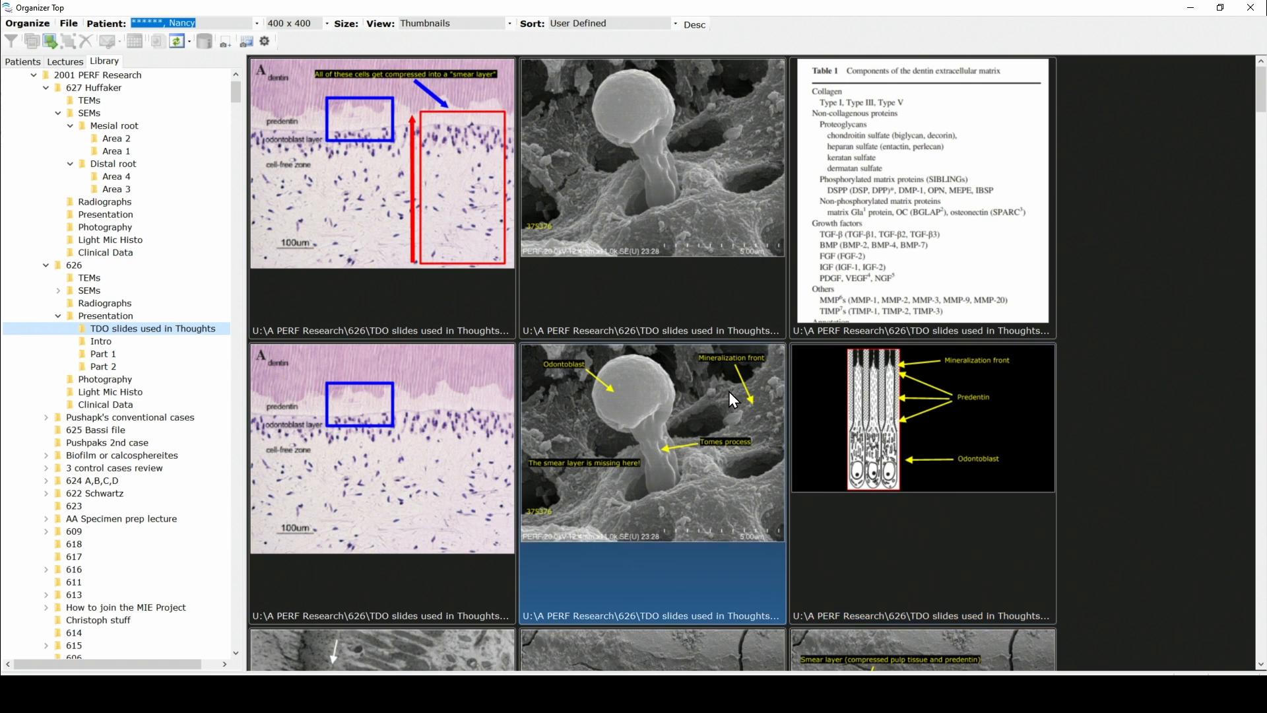
# - Look through the slide thumbnails and select the four consecutive images from "Predentin area" through the SEM image 562a.jpg
pyautogui.scroll(-6, 729, 391)
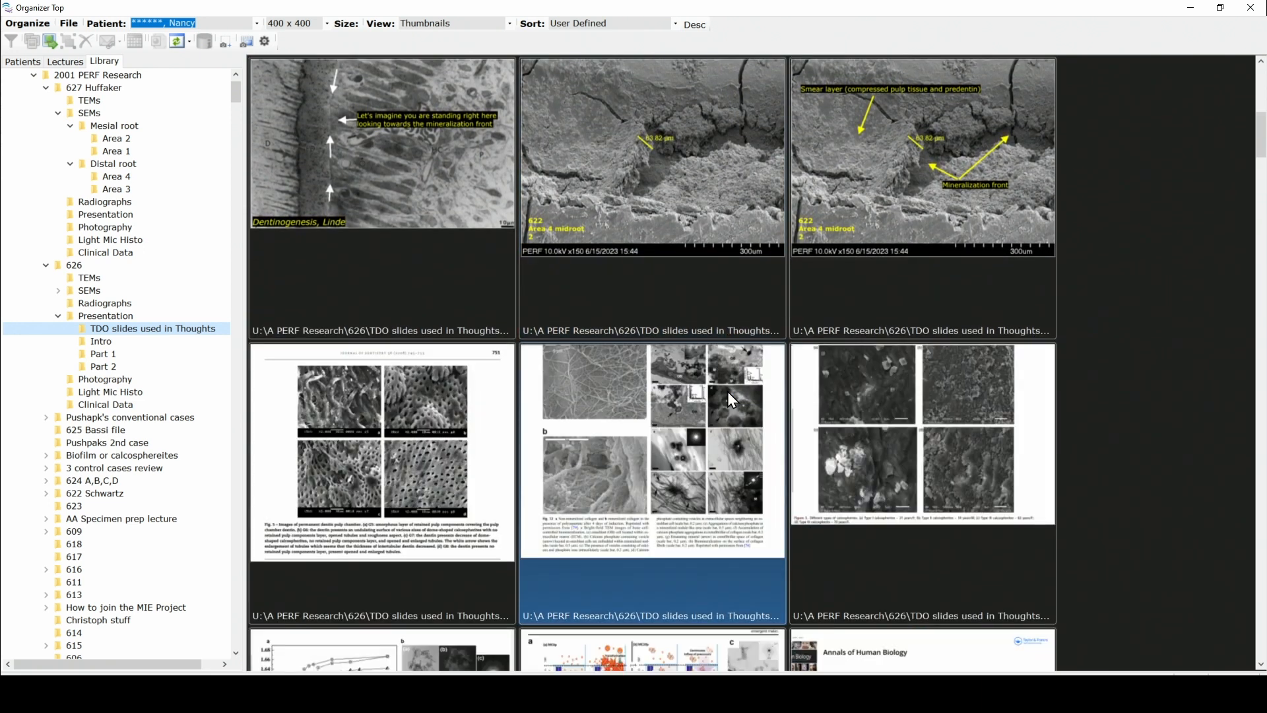
pyautogui.scroll(-6, 727, 390)
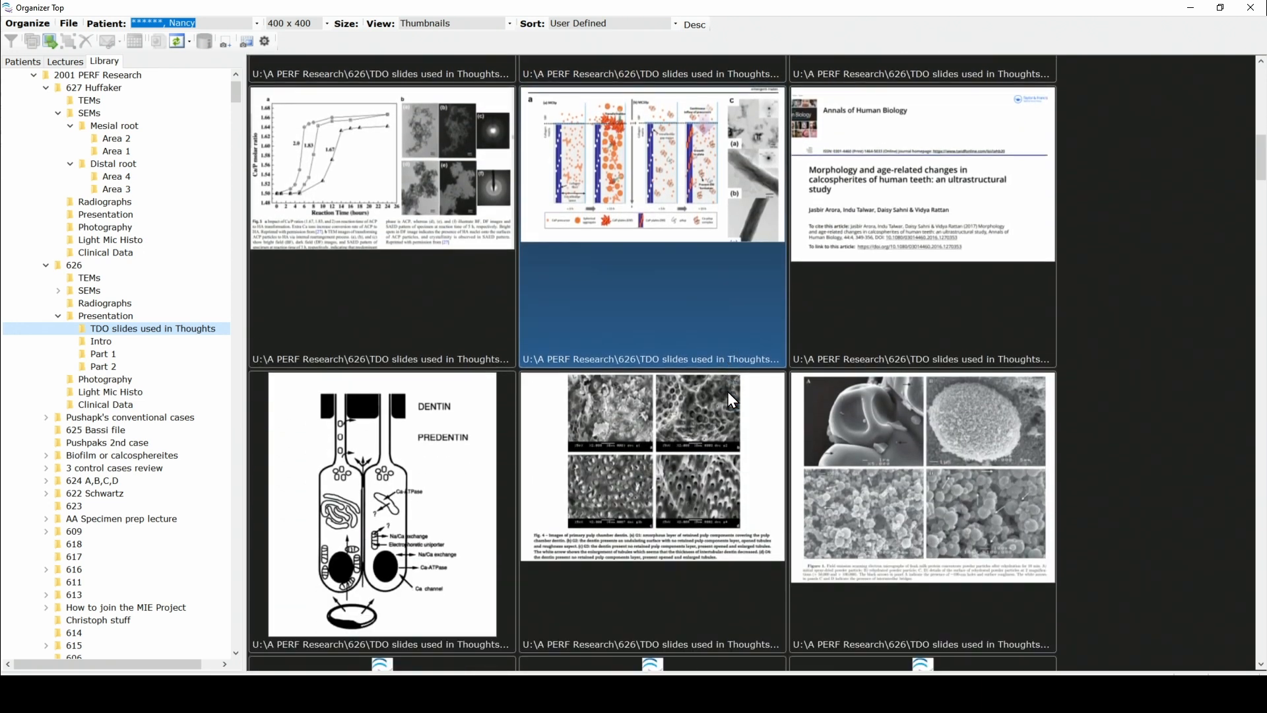
pyautogui.scroll(-9, 727, 390)
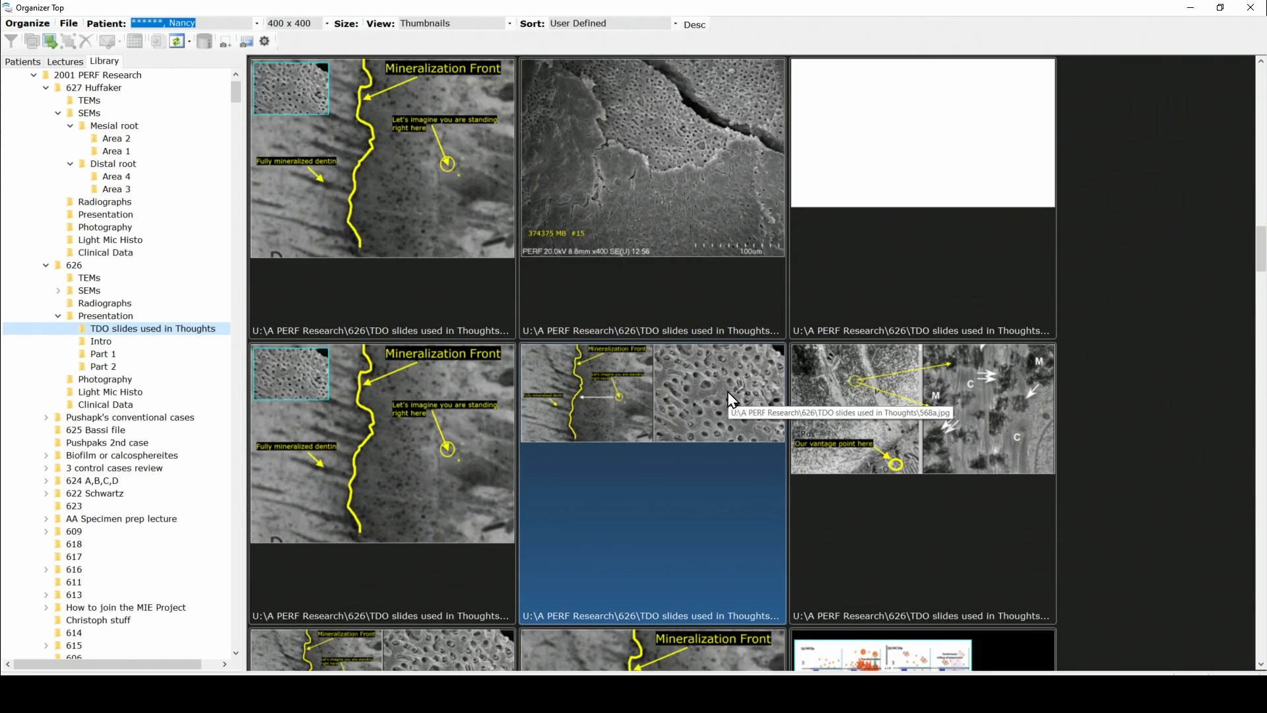
pyautogui.scroll(-4, 729, 400)
pyautogui.scroll(3, 730, 399)
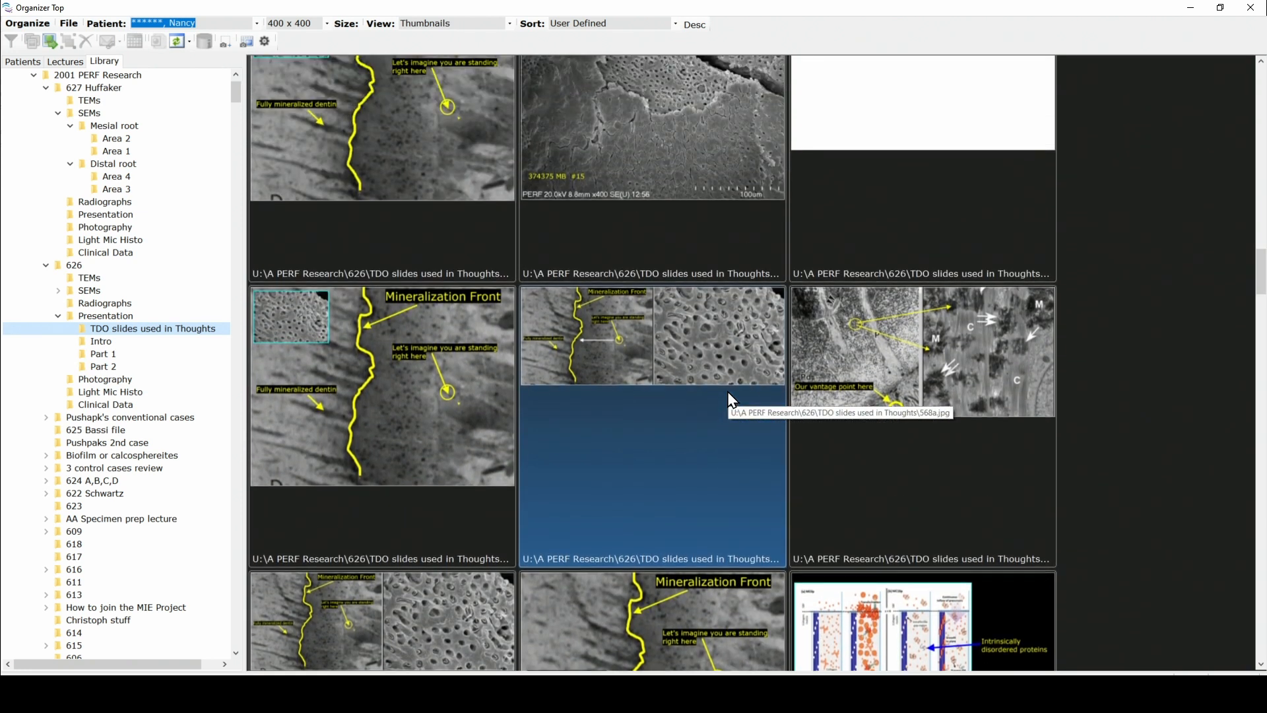
pyautogui.scroll(5, 729, 399)
pyautogui.click(650, 198)
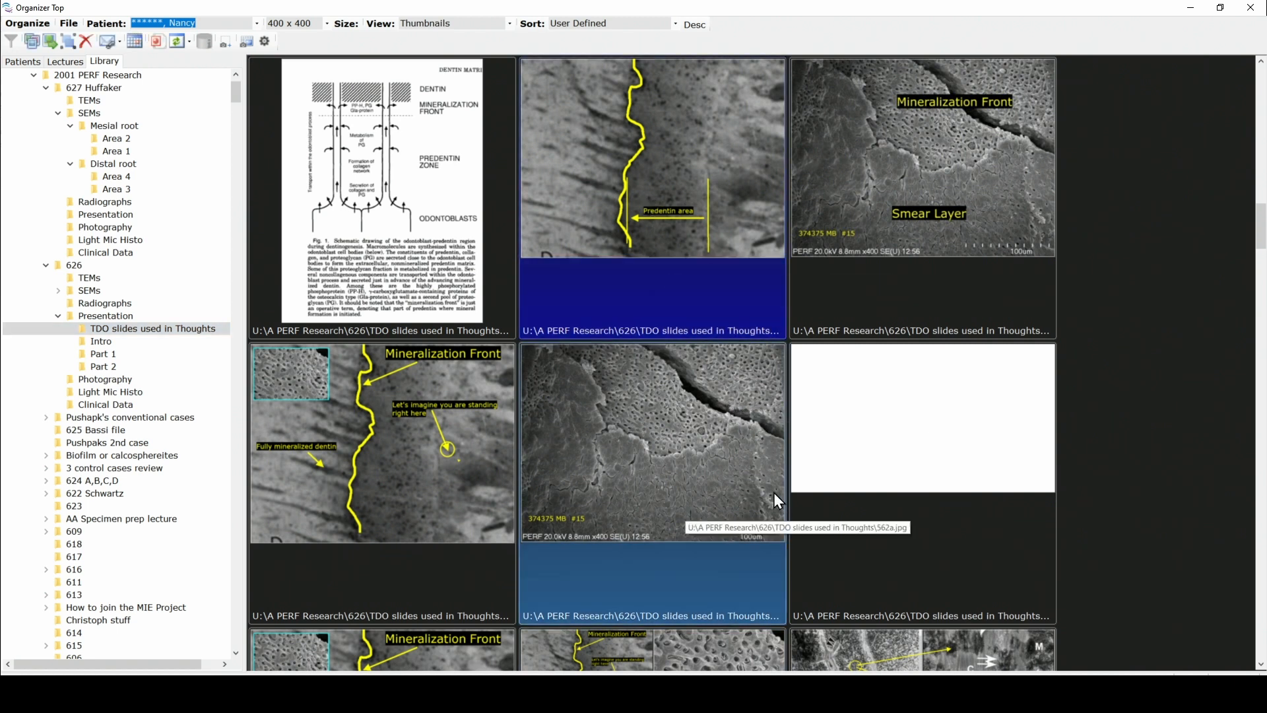
pyautogui.keyDown('shift'); pyautogui.click(679, 532); pyautogui.keyUp('shift')
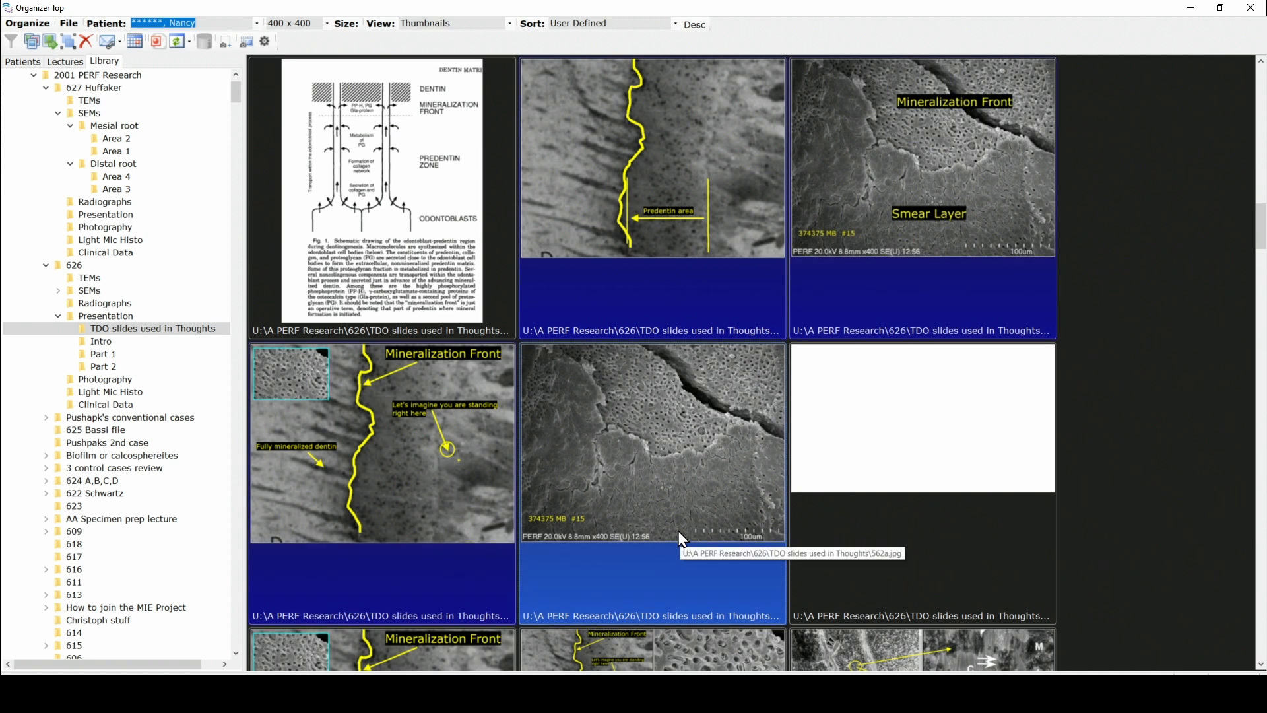
# - Show the selected images in a maximized slideshow and advance to the third slide
pyautogui.click(35, 44)
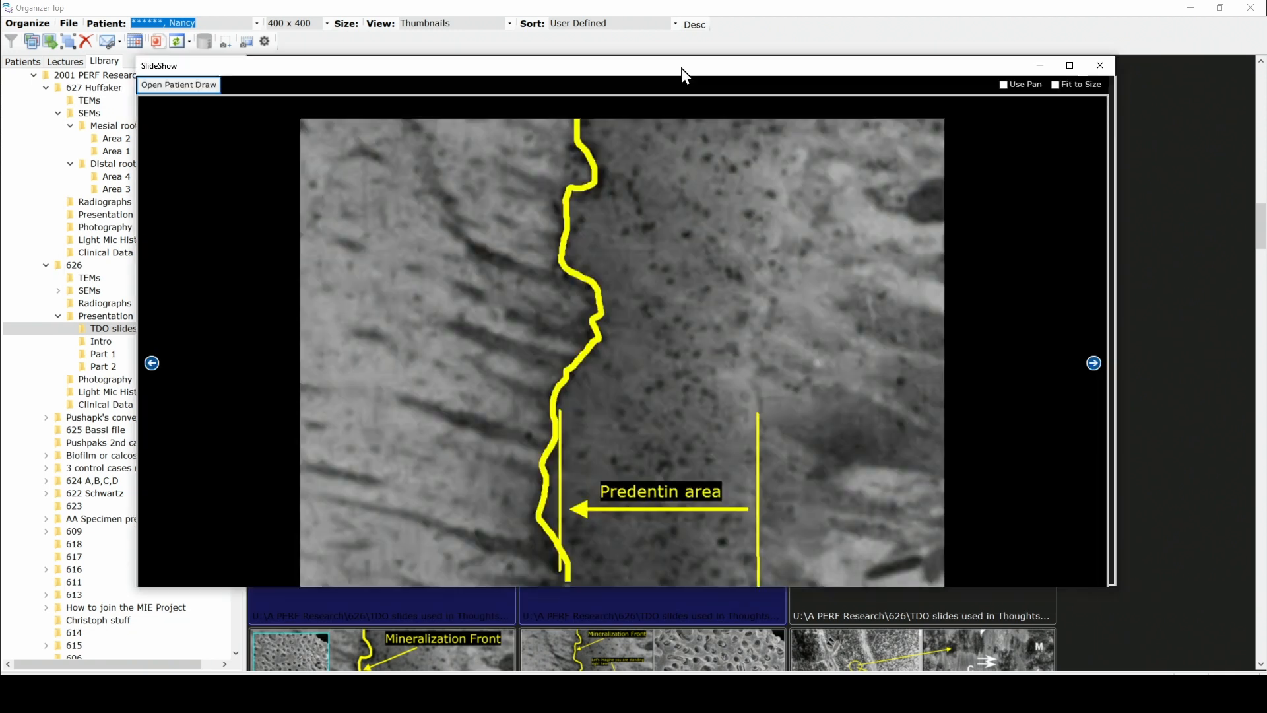
pyautogui.doubleClick(682, 69)
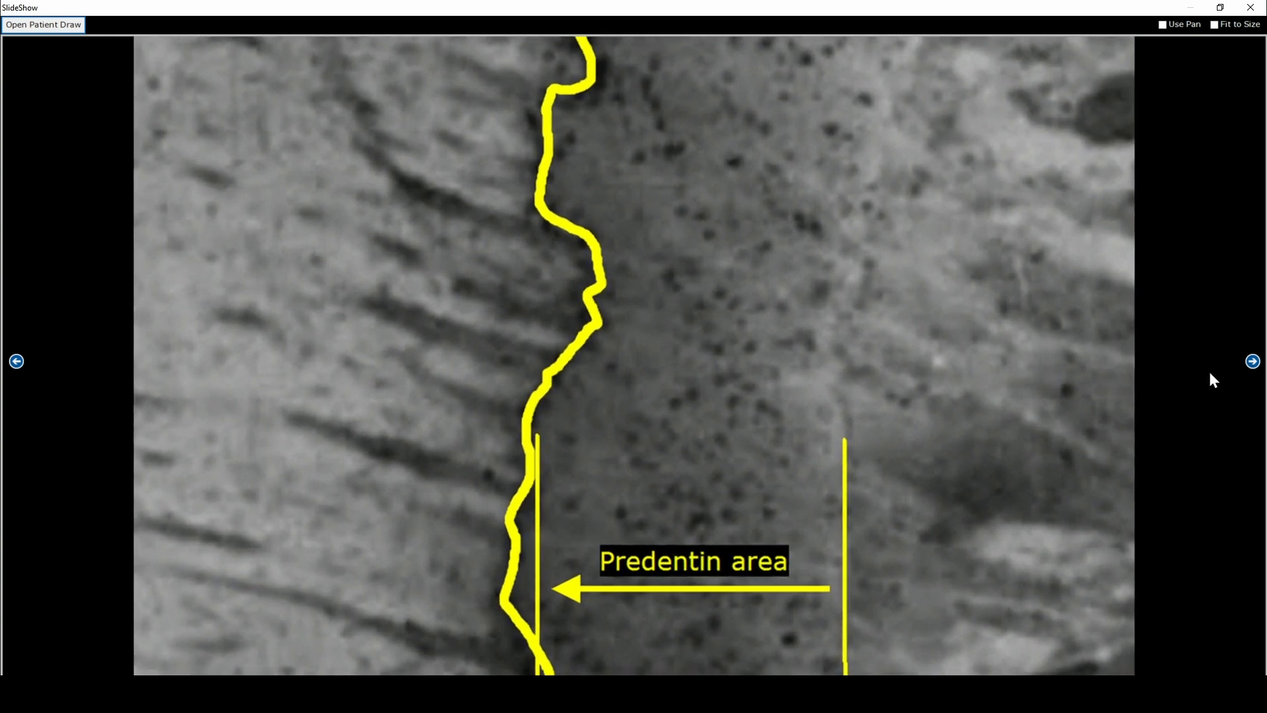
pyautogui.click(1253, 361)
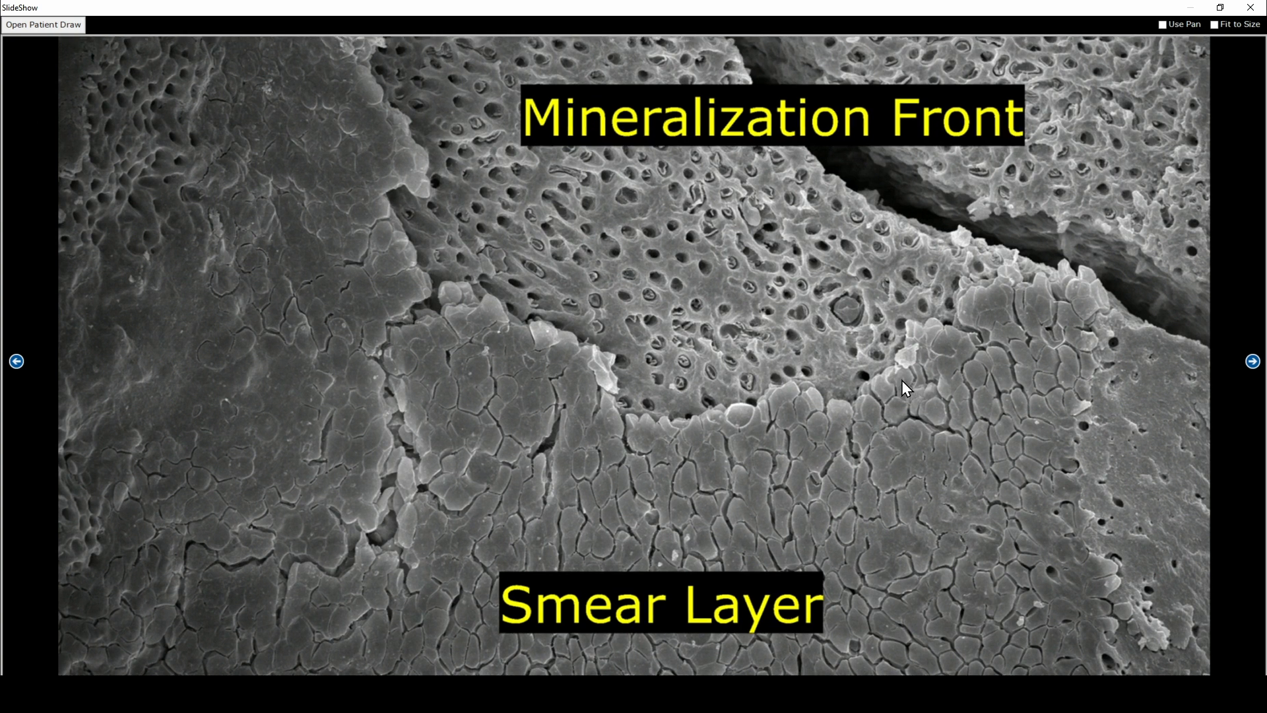
pyautogui.click(1253, 361)
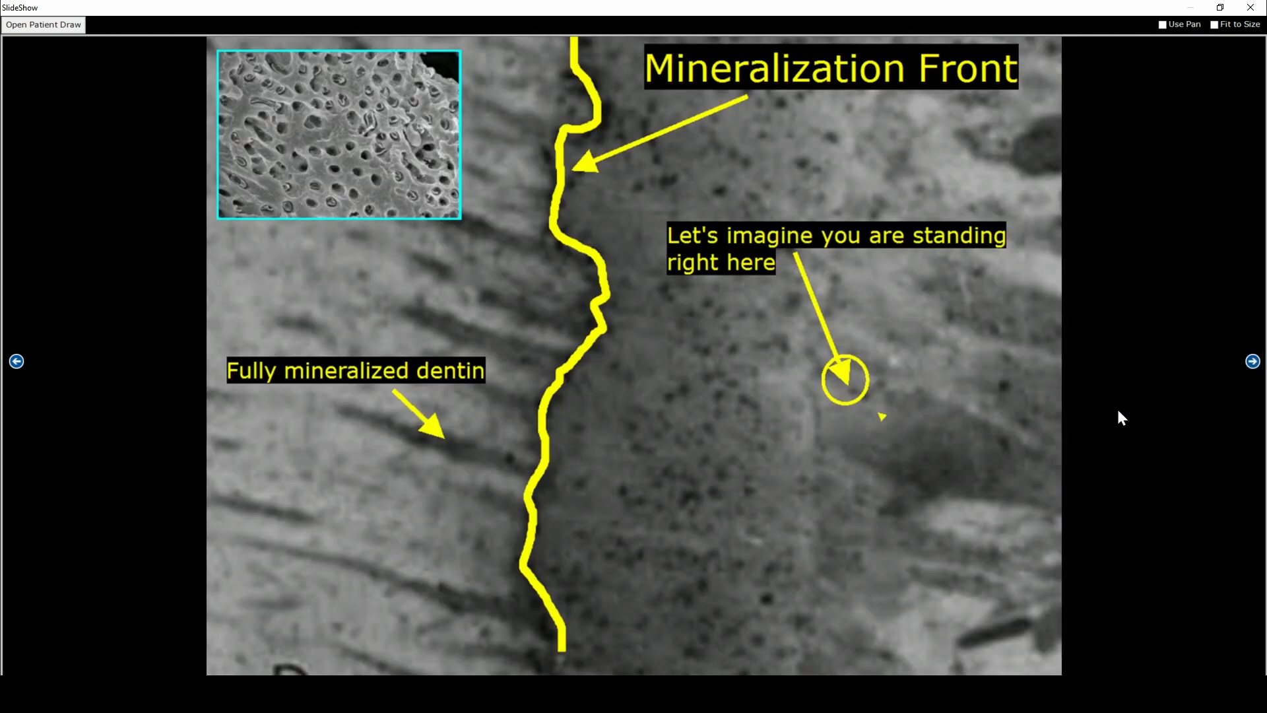